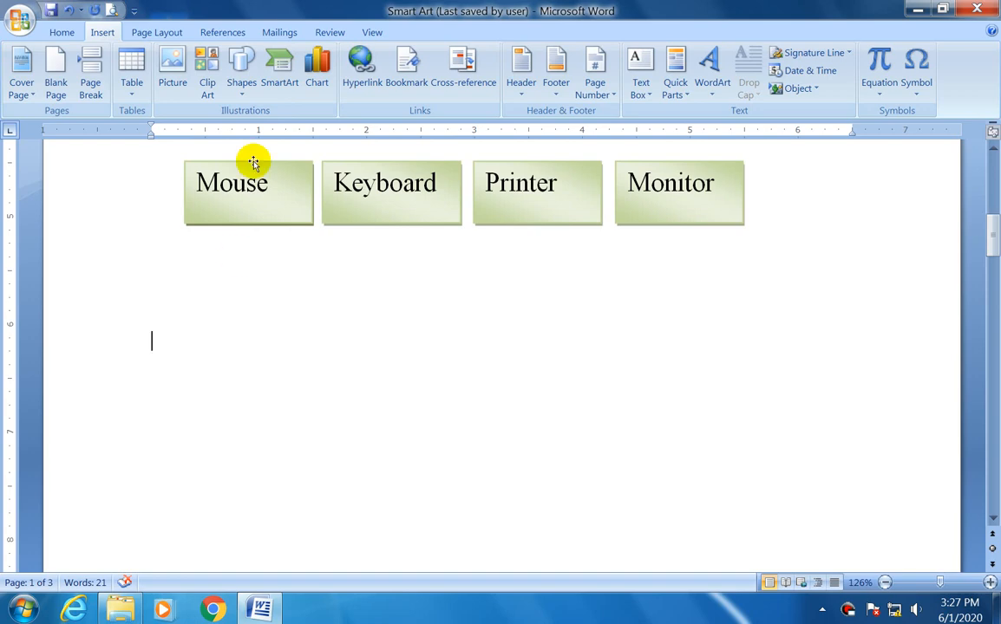
Open the SmartArt graphic chooser and browse the full gallery of layouts, from List through Process, Cycle, Hierarchy and Relationship
{"action": "left_click", "coordinate": [281, 101]}
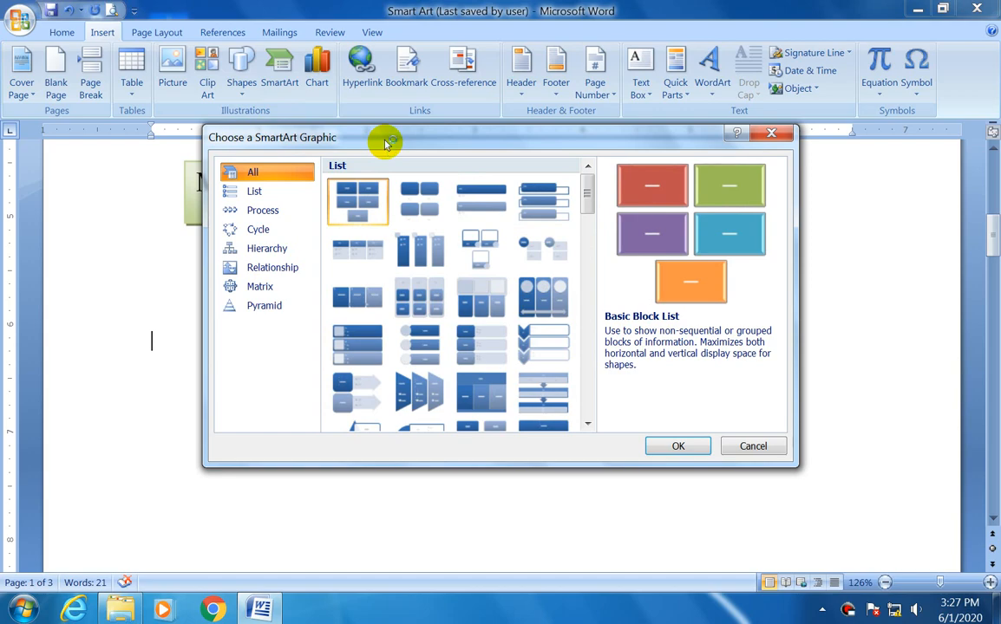
{"action": "key", "text": "super+plus"}
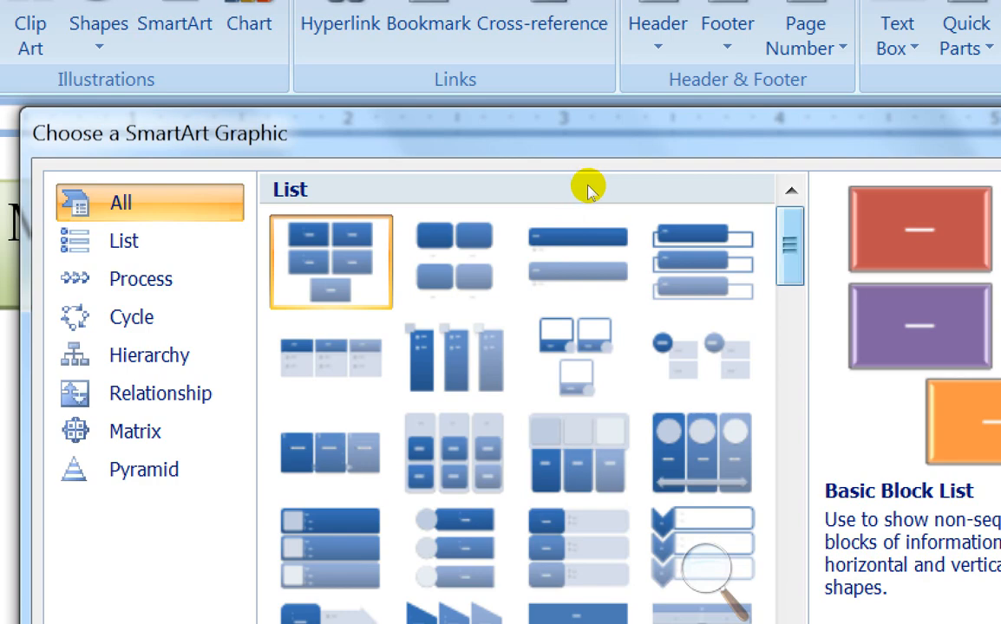
{"action": "scroll", "coordinate": [587, 189], "scroll_direction": "down", "scroll_amount": 10}
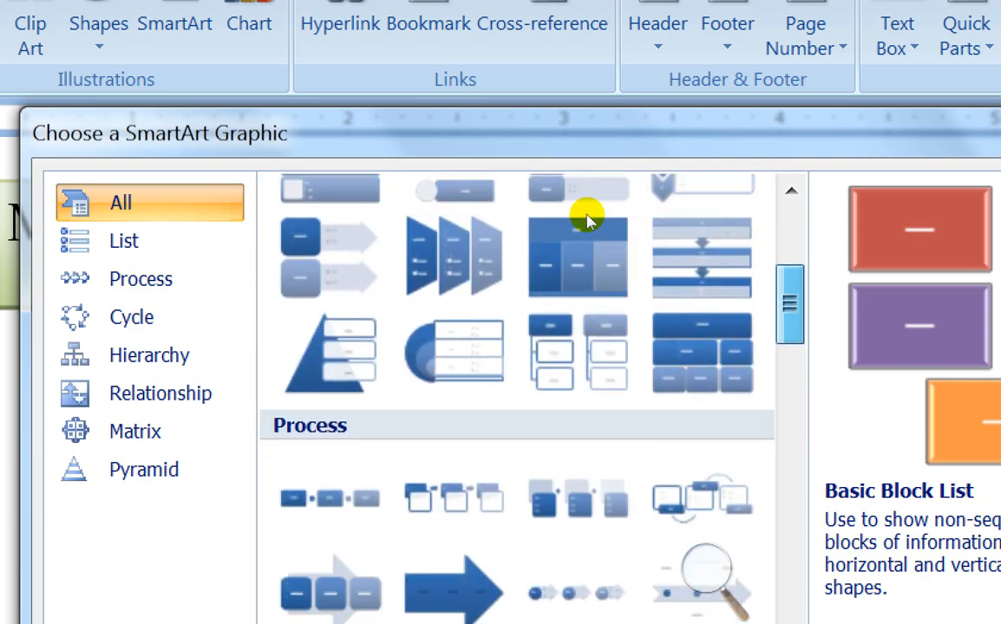
{"action": "scroll", "coordinate": [588, 226], "scroll_direction": "down", "scroll_amount": 10}
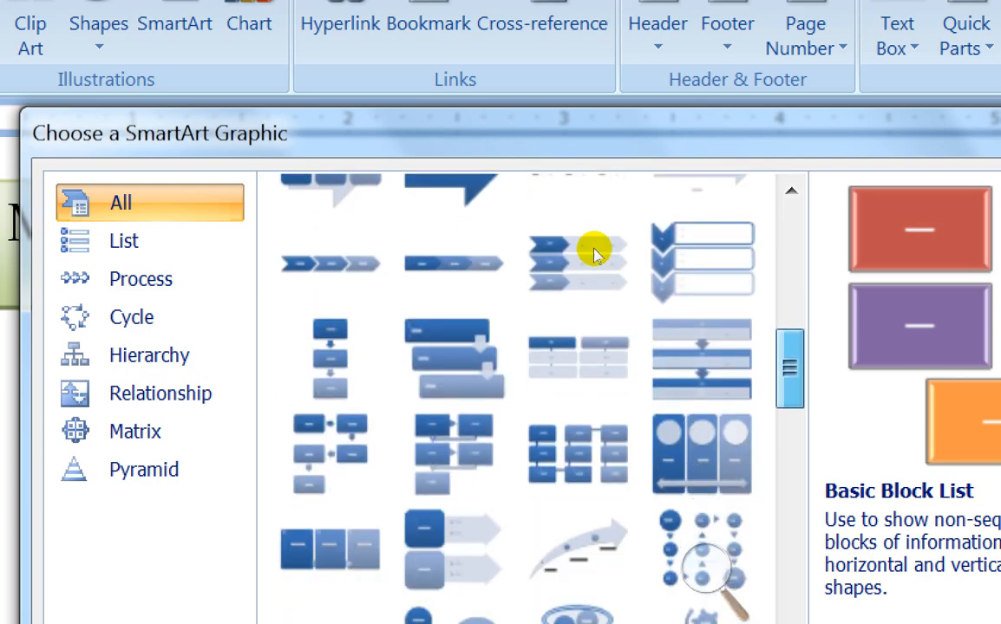
{"action": "scroll", "coordinate": [597, 260], "scroll_direction": "down", "scroll_amount": 10}
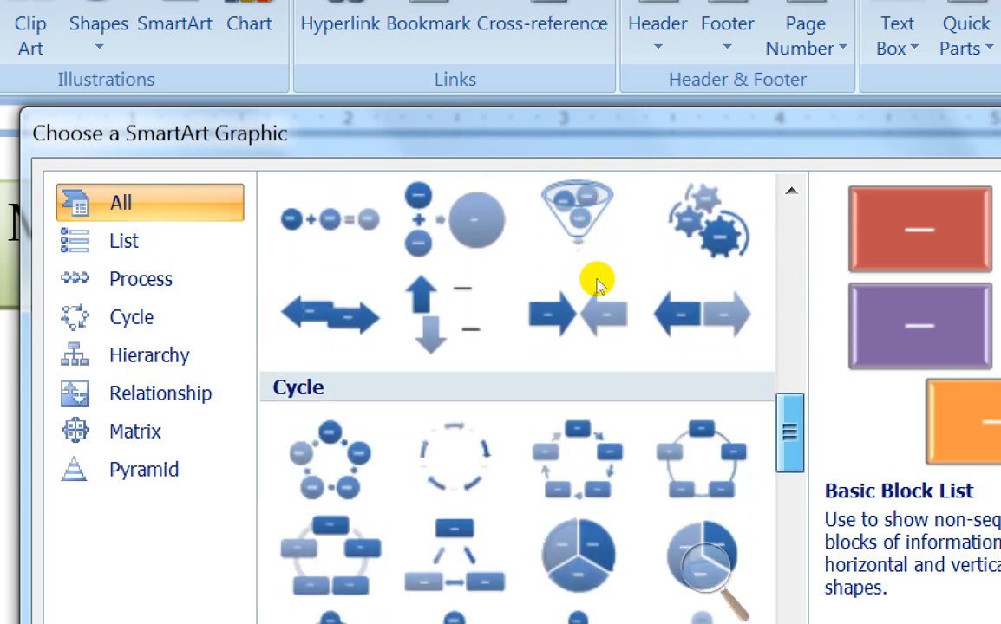
{"action": "scroll", "coordinate": [597, 299], "scroll_direction": "down", "scroll_amount": 8}
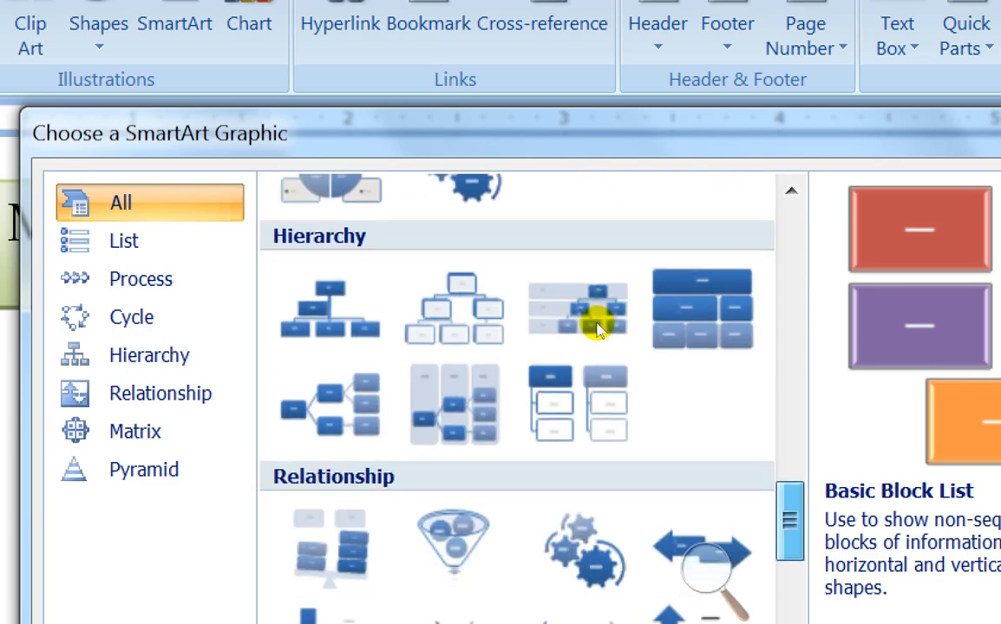
{"action": "scroll", "coordinate": [597, 328], "scroll_direction": "down", "scroll_amount": 10}
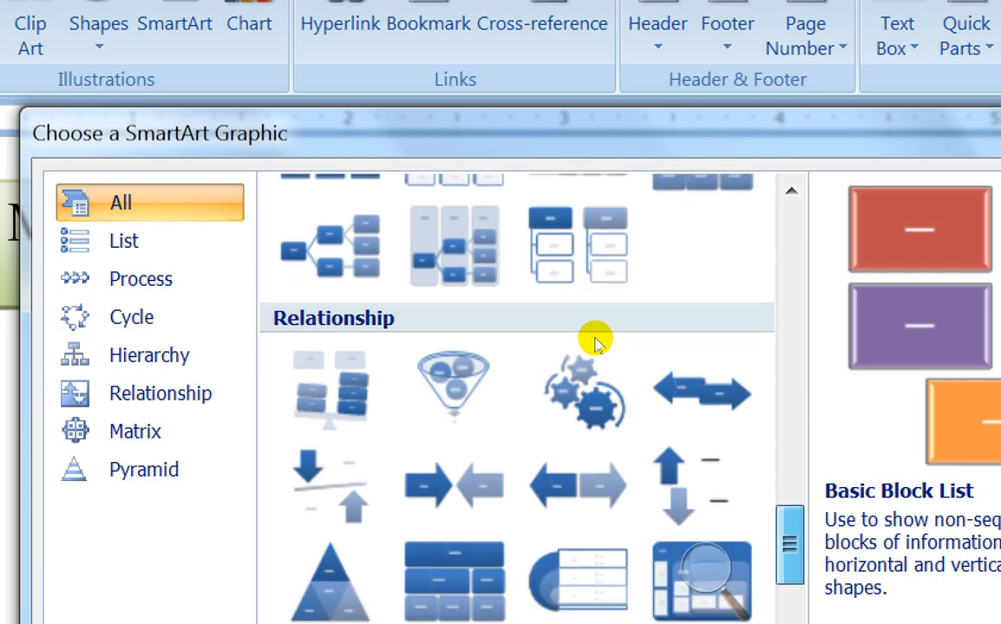
{"action": "scroll", "coordinate": [596, 358], "scroll_direction": "down", "scroll_amount": 5}
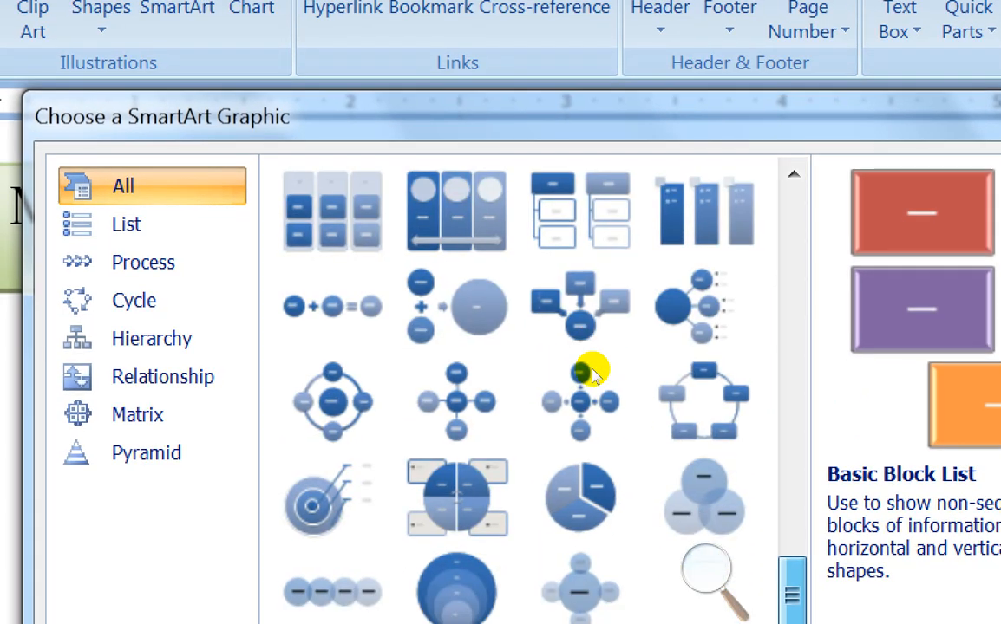
{"action": "scroll", "coordinate": [592, 362], "scroll_direction": "up", "scroll_amount": 12}
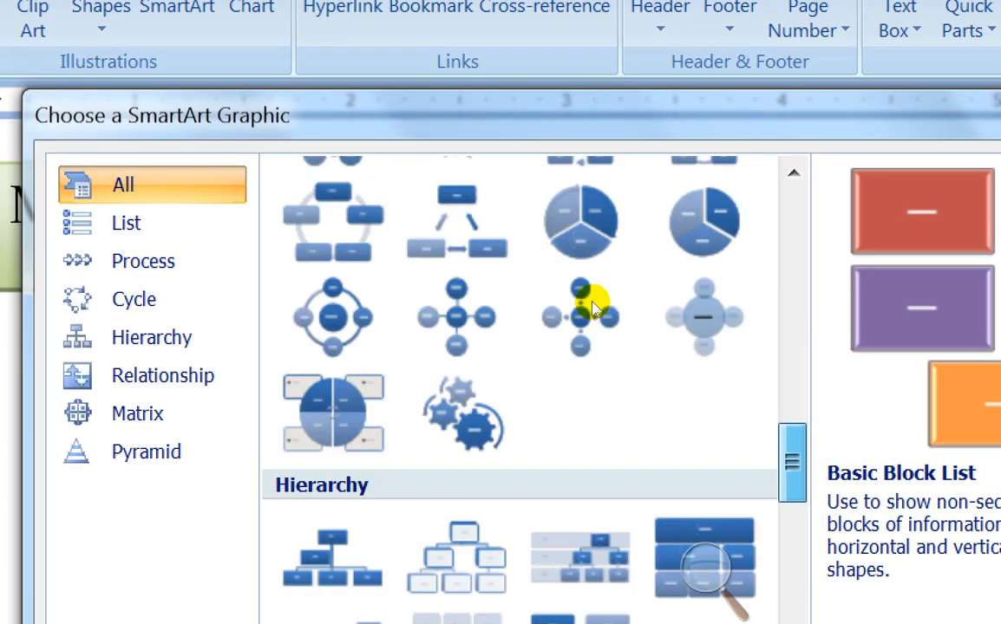
{"action": "scroll", "coordinate": [593, 299], "scroll_direction": "up", "scroll_amount": 5}
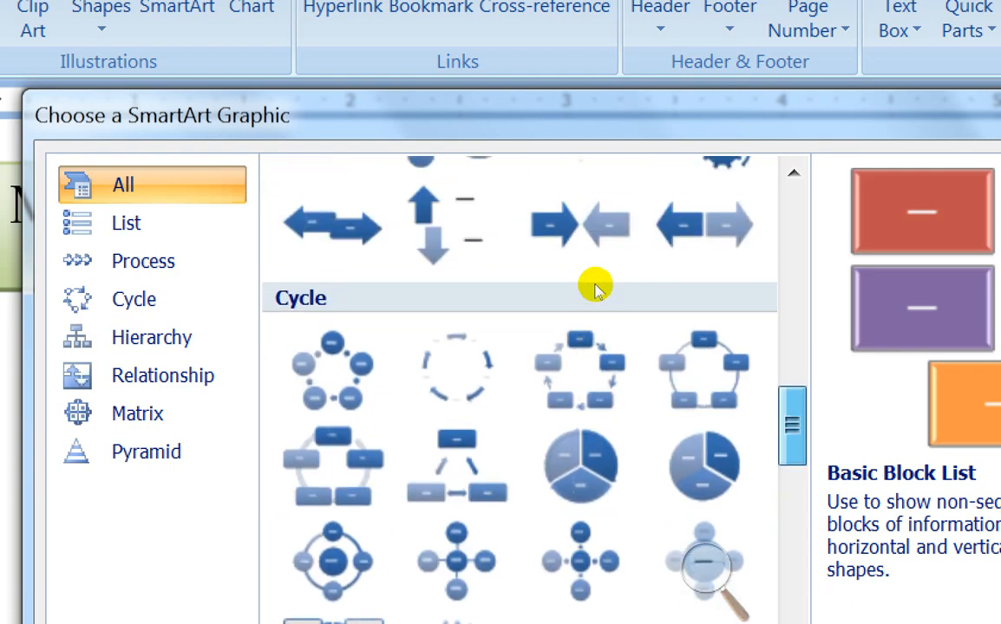
{"action": "scroll", "coordinate": [601, 271], "scroll_direction": "up", "scroll_amount": 10}
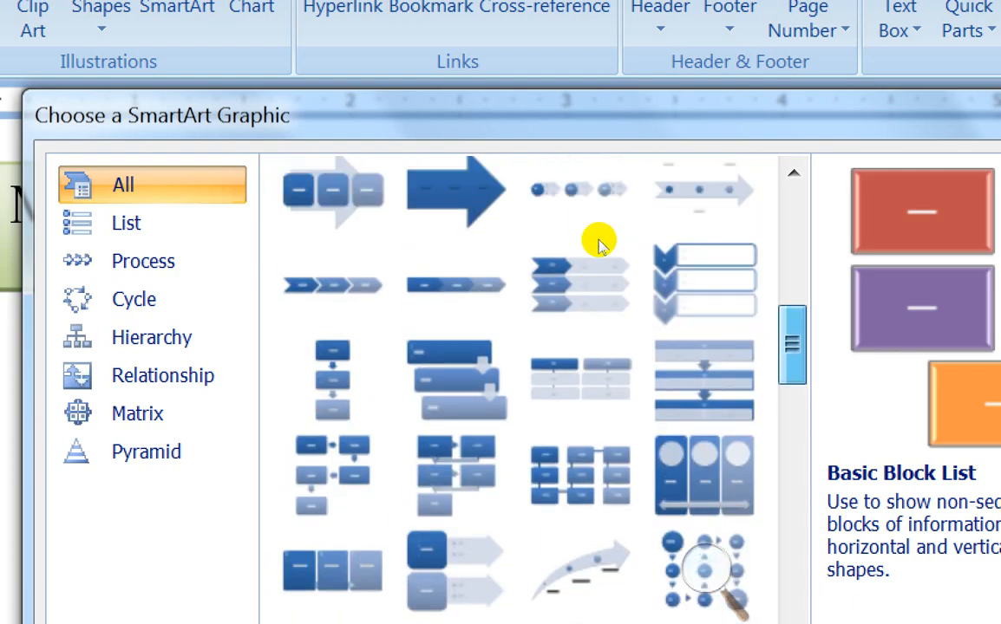
{"action": "scroll", "coordinate": [592, 182], "scroll_direction": "up", "scroll_amount": 2}
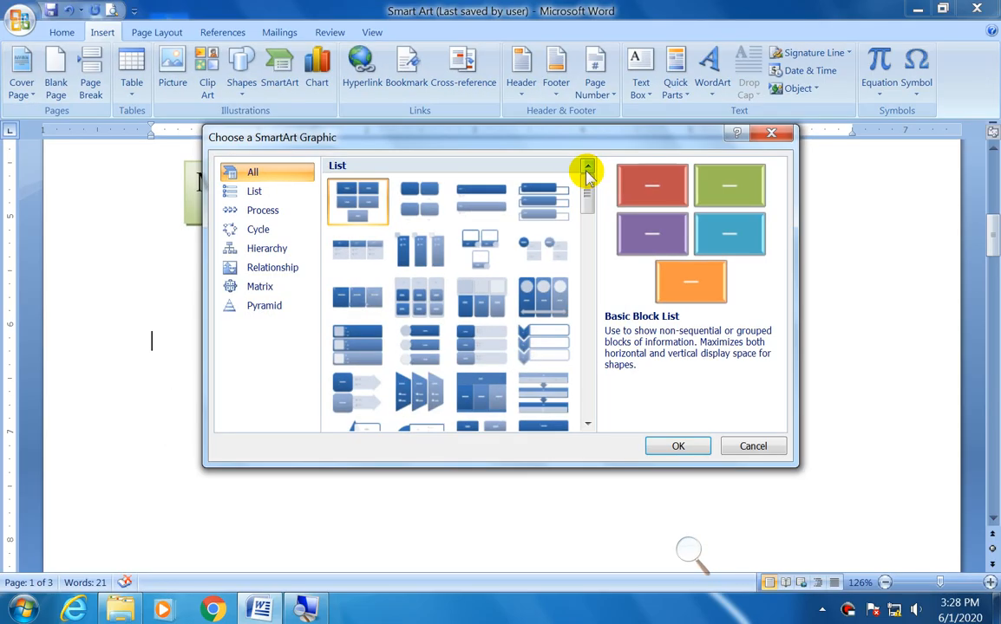
Insert a Basic Block List SmartArt graphic from the List category and label its first block "Mouse"
{"action": "left_click", "coordinate": [255, 192]}
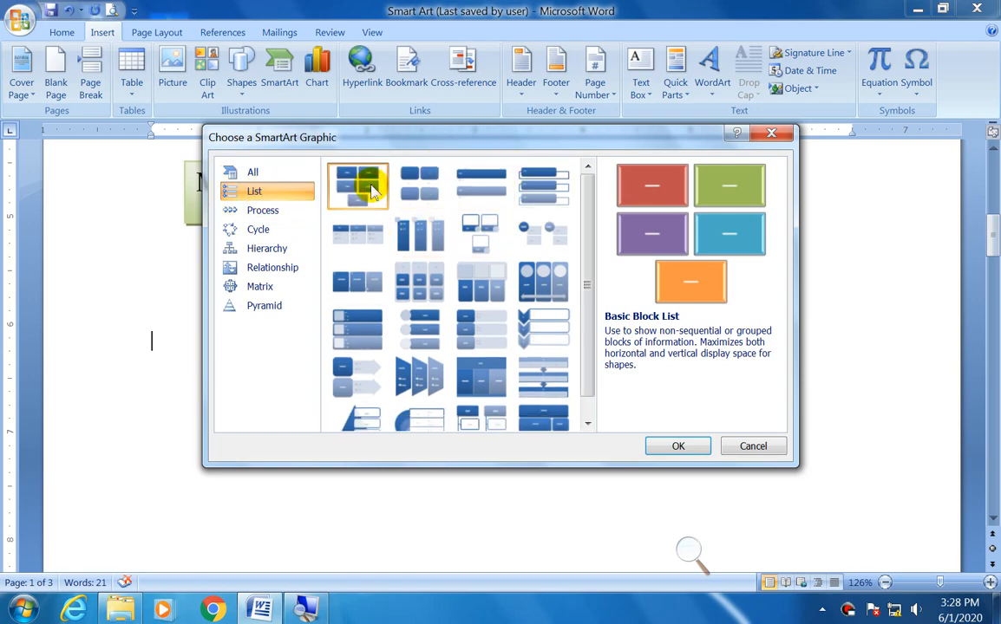
{"action": "left_click", "coordinate": [672, 446]}
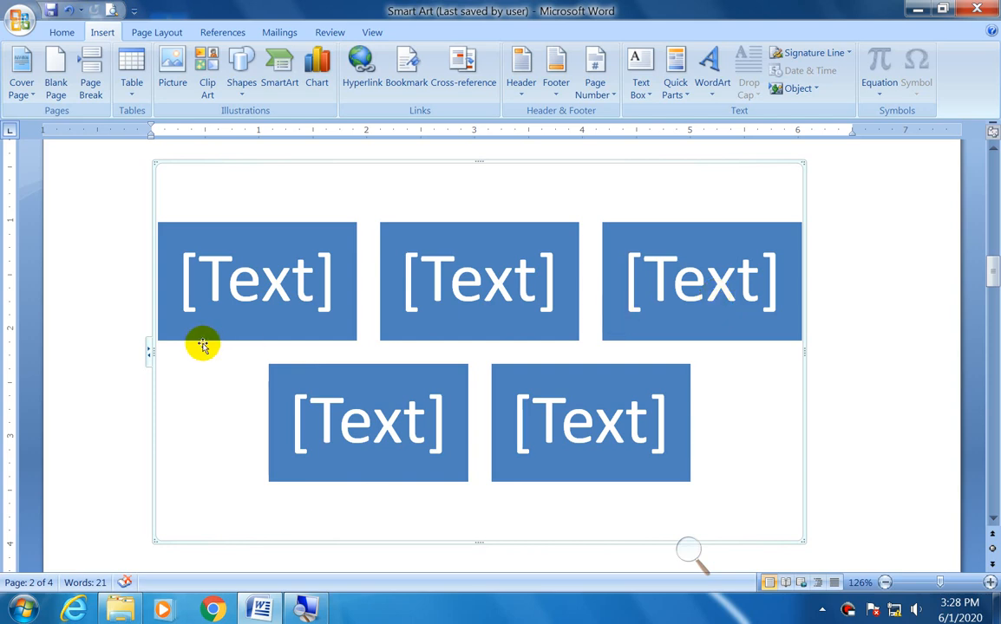
{"action": "left_click", "coordinate": [250, 283]}
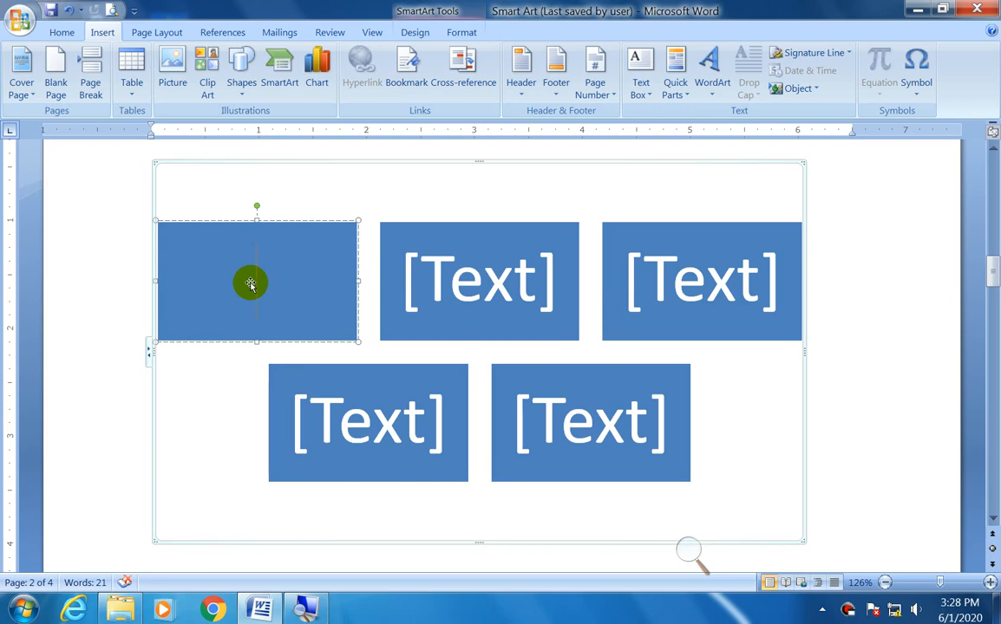
{"action": "type", "text": "Mouse"}
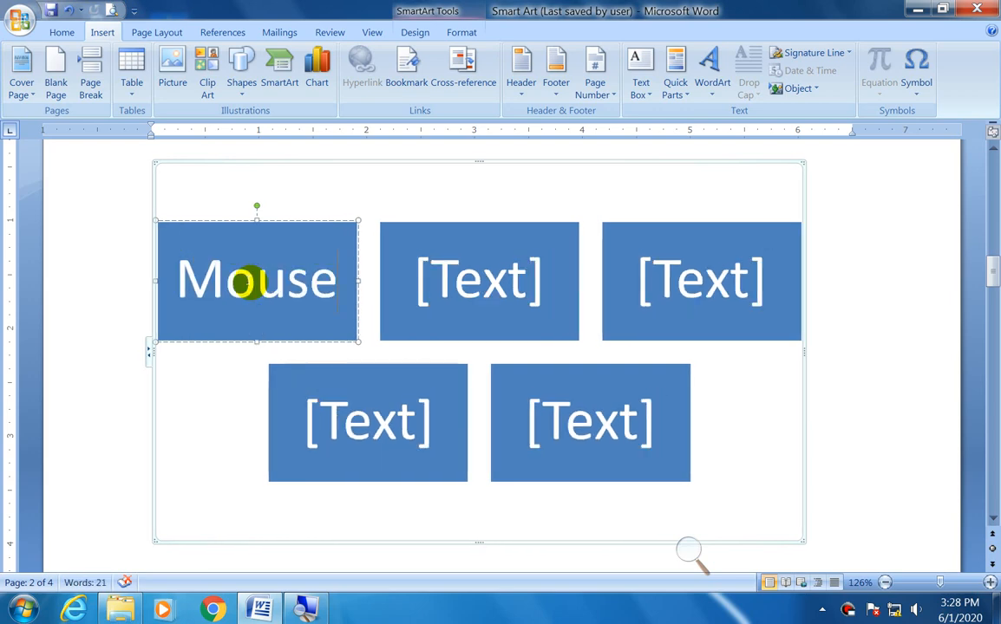
Label the second block of the upper row "Keyboard" and the third block "Monitor"
{"action": "left_click", "coordinate": [525, 269]}
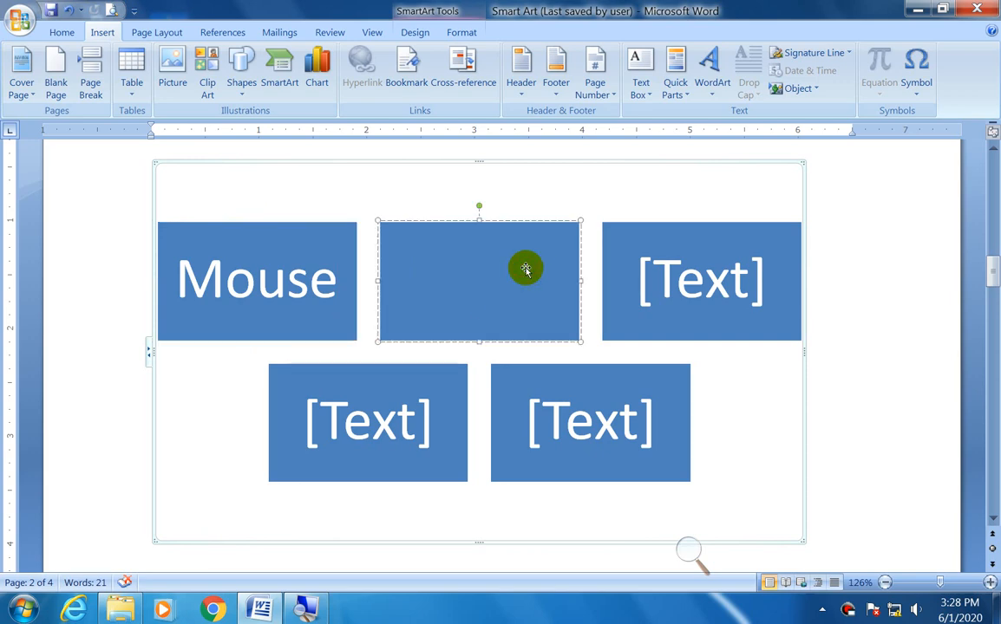
{"action": "type", "text": "Key"}
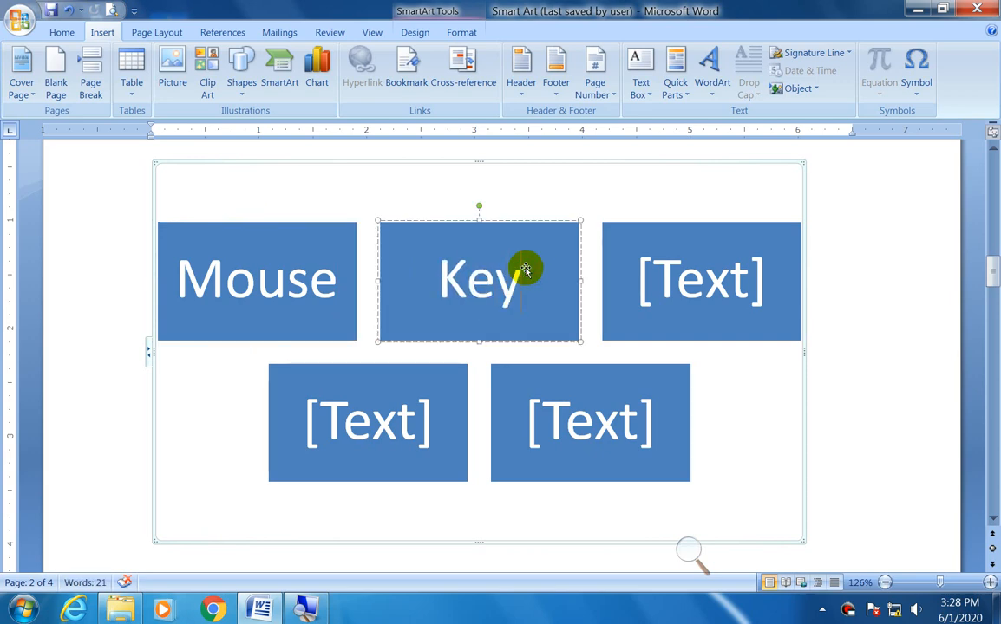
{"action": "type", "text": "board"}
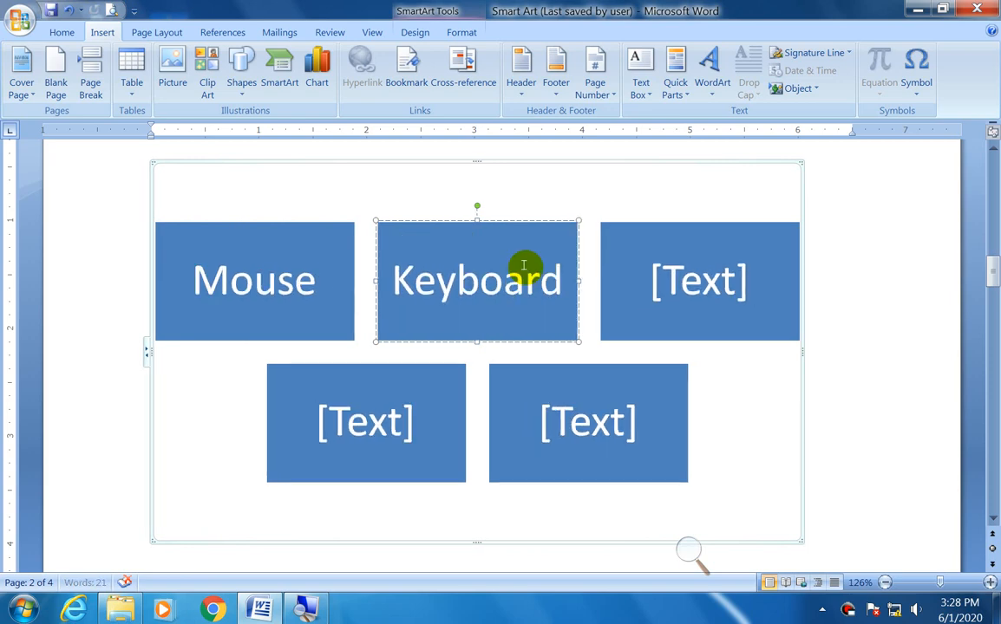
{"action": "left_click", "coordinate": [672, 284]}
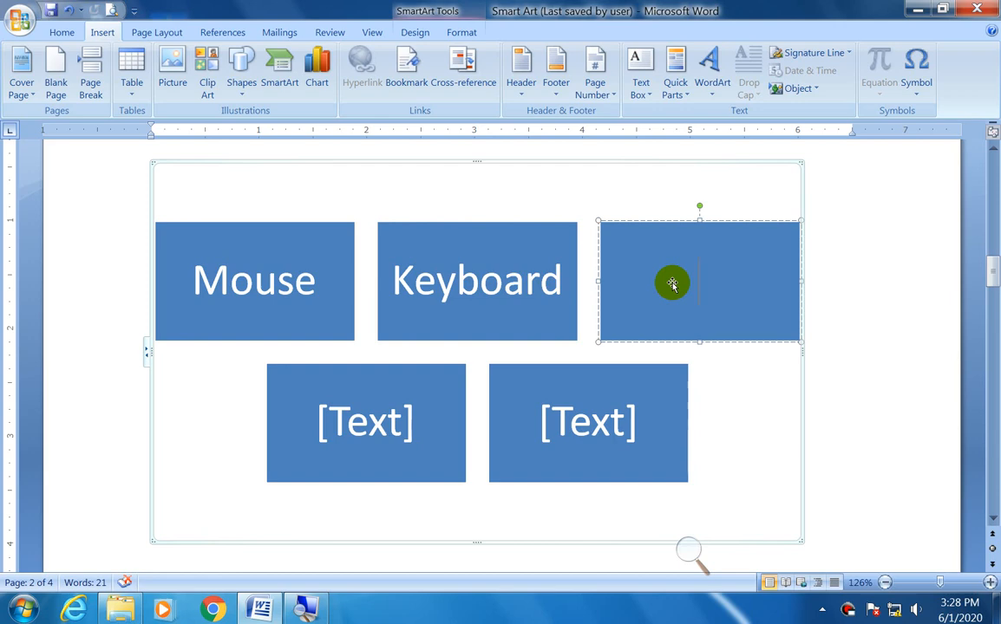
{"action": "type", "text": "Monitro"}
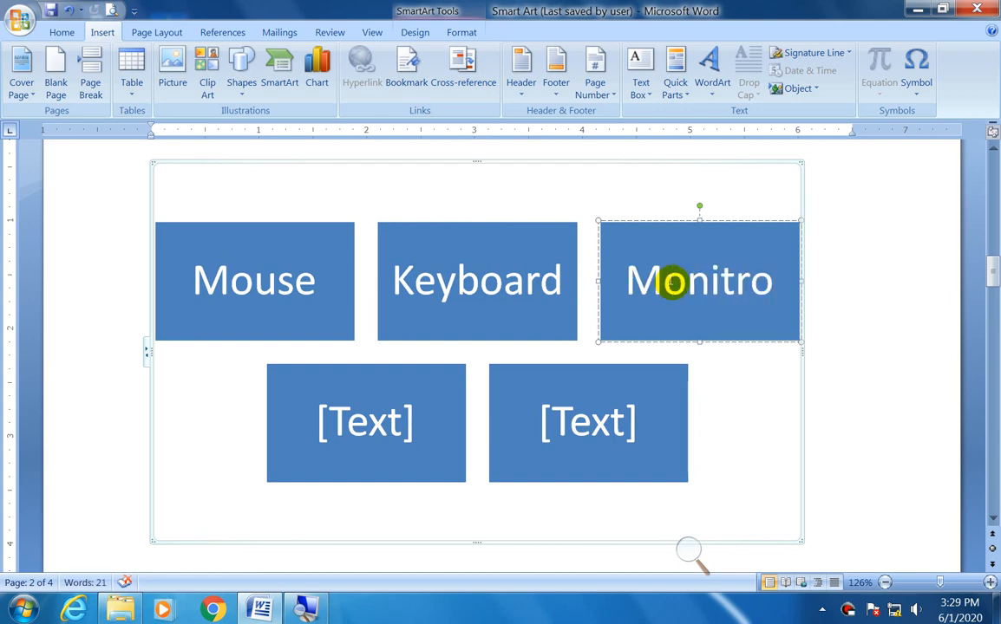
{"action": "key", "text": "BackSpace"}
{"action": "key", "text": "BackSpace"}
{"action": "type", "text": "or"}
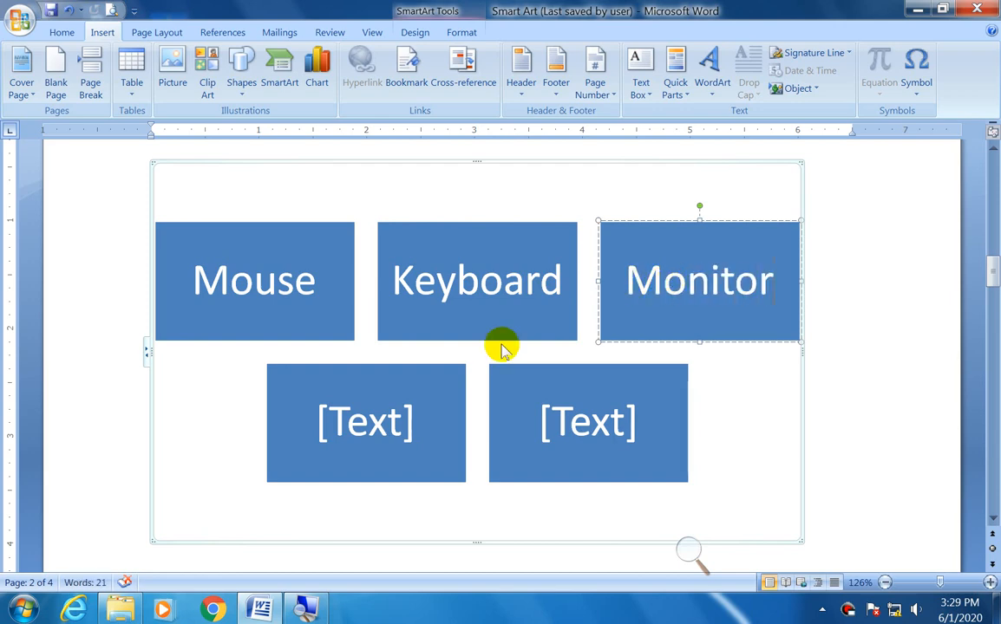
Label the two blocks of the SmartArt's lower row "CPU" and "Printer"
{"action": "left_click", "coordinate": [364, 407]}
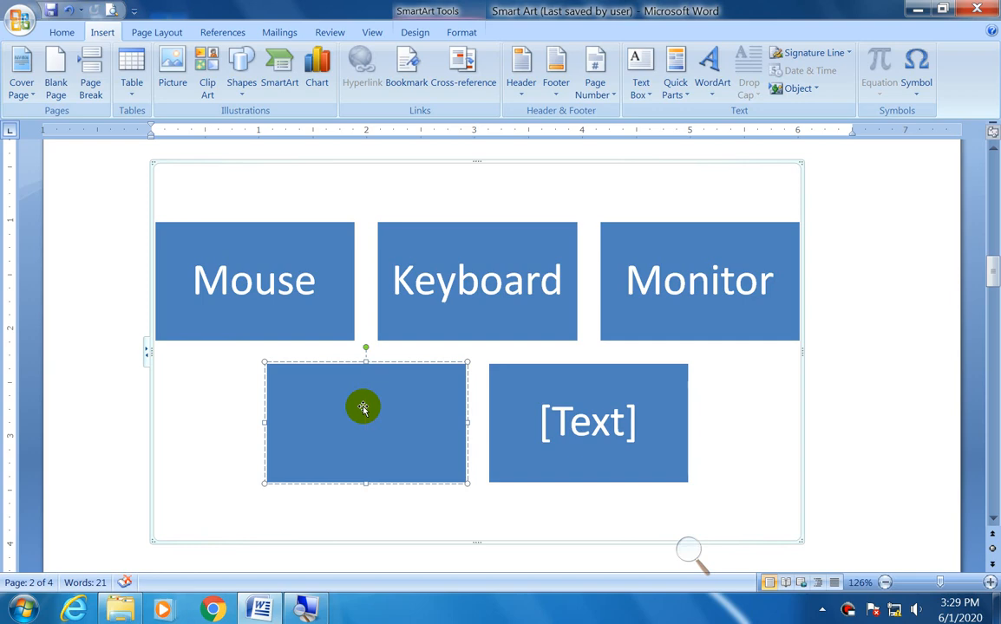
{"action": "type", "text": "CPU"}
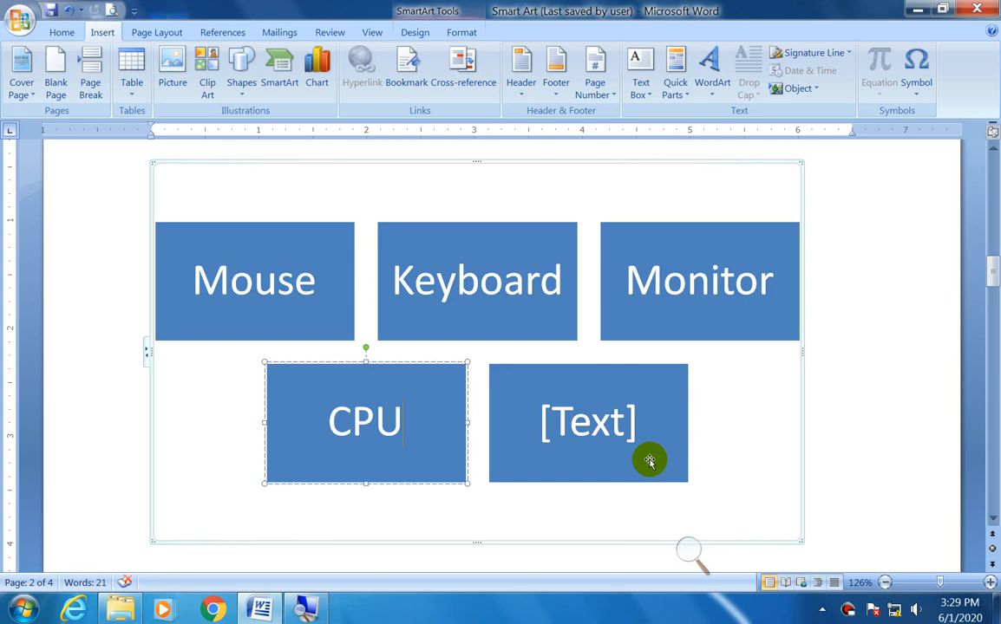
{"action": "left_click", "coordinate": [612, 425]}
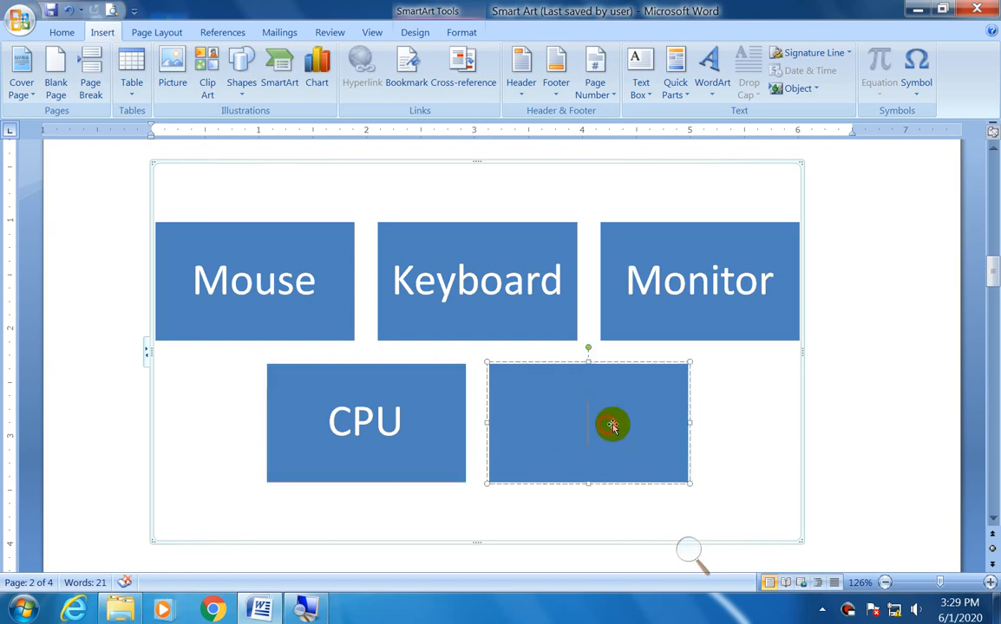
{"action": "type", "text": "Printer"}
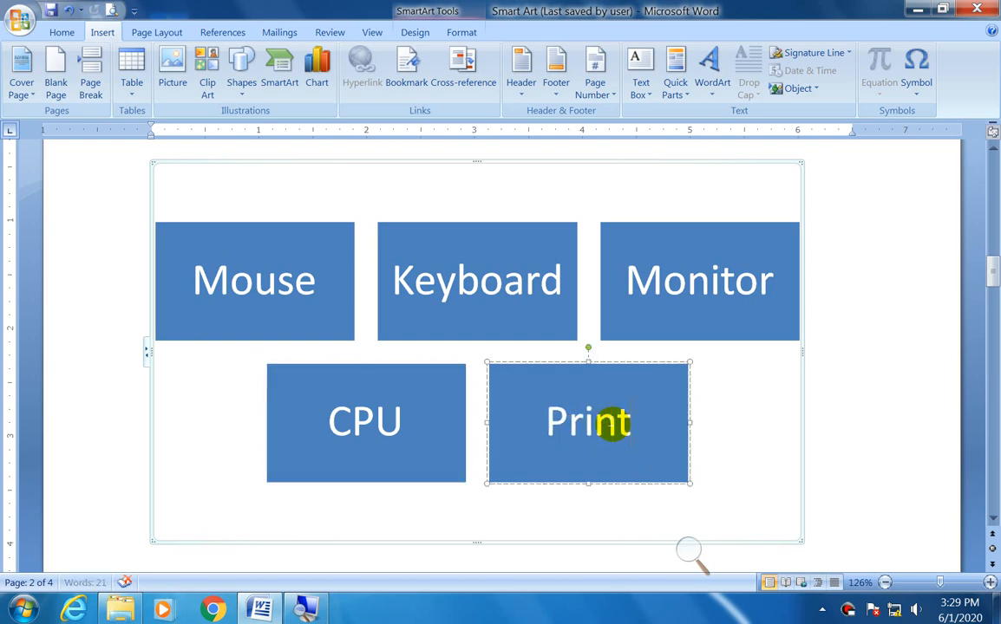
Set the text wrapping of the whole SmartArt graphic to Through
{"action": "left_click", "coordinate": [566, 161]}
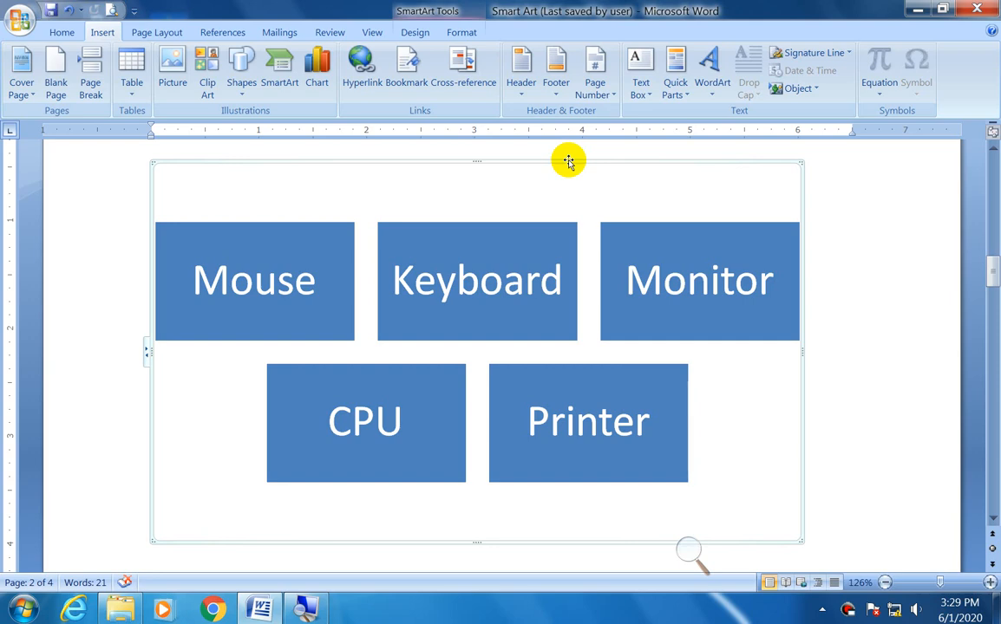
{"action": "left_click", "coordinate": [462, 32]}
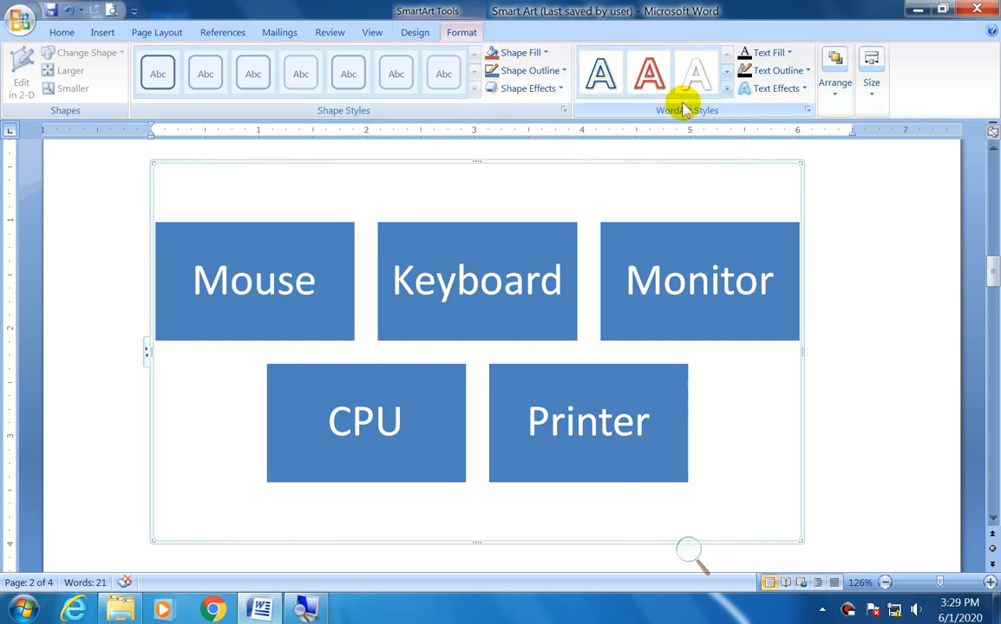
{"action": "left_click", "coordinate": [836, 102]}
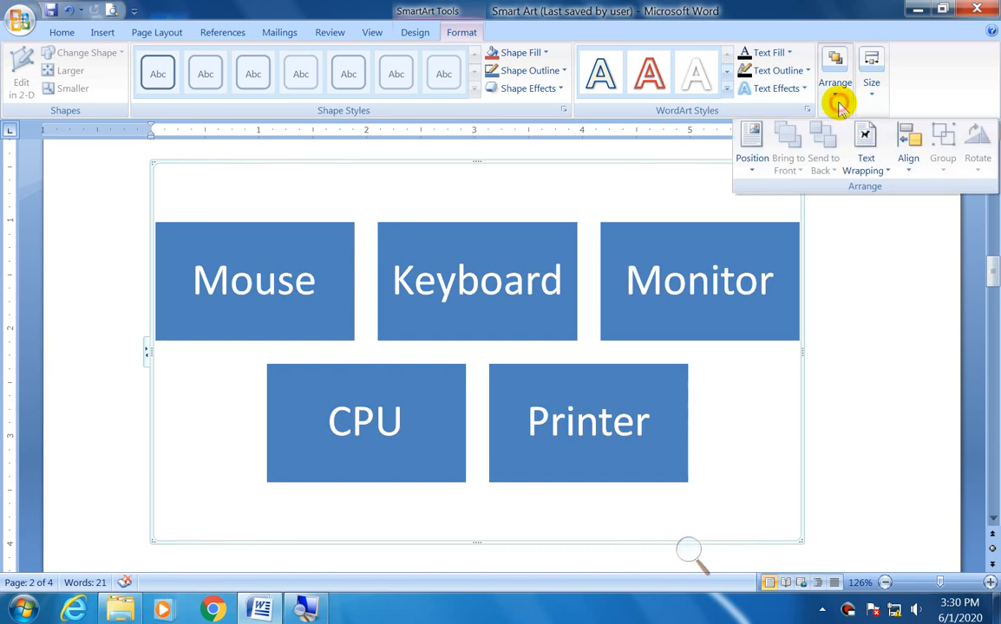
{"action": "left_click", "coordinate": [877, 180]}
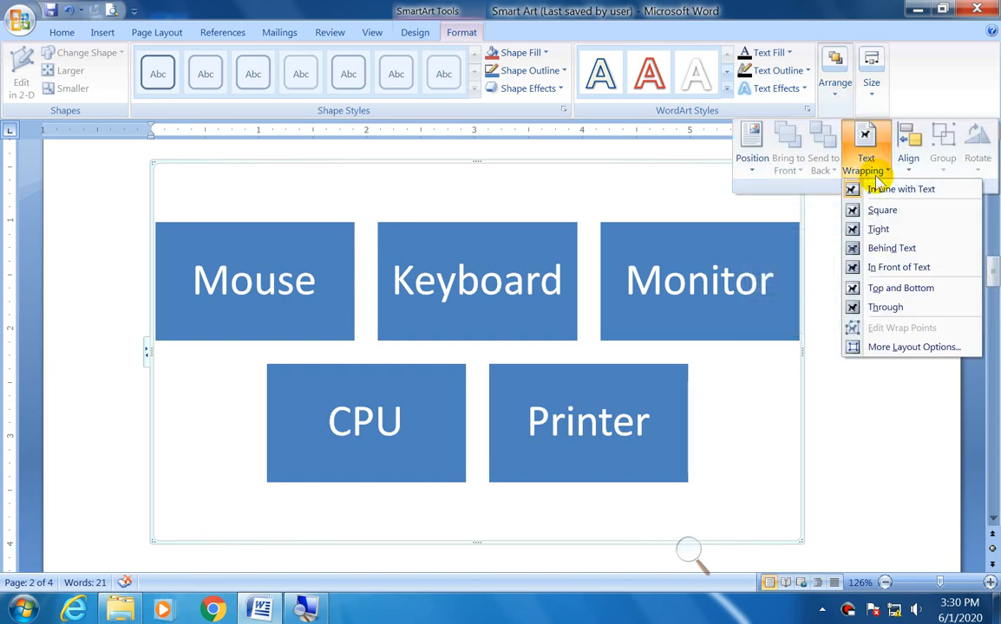
{"action": "left_click", "coordinate": [883, 309]}
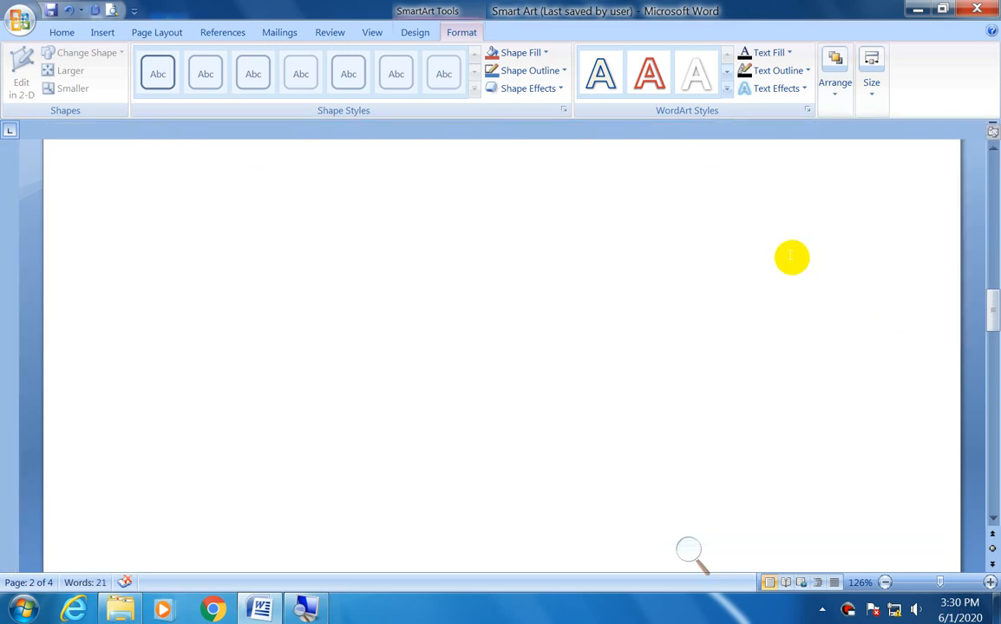
Move the SmartArt graphic down the first page to just below the row of green Mouse, Keyboard, Printer and Monitor boxes
{"action": "scroll", "coordinate": [791, 258], "scroll_direction": "up", "scroll_amount": 6}
{"action": "scroll", "coordinate": [785, 256], "scroll_direction": "down", "scroll_amount": 15}
{"action": "scroll", "coordinate": [779, 254], "scroll_direction": "up", "scroll_amount": 6}
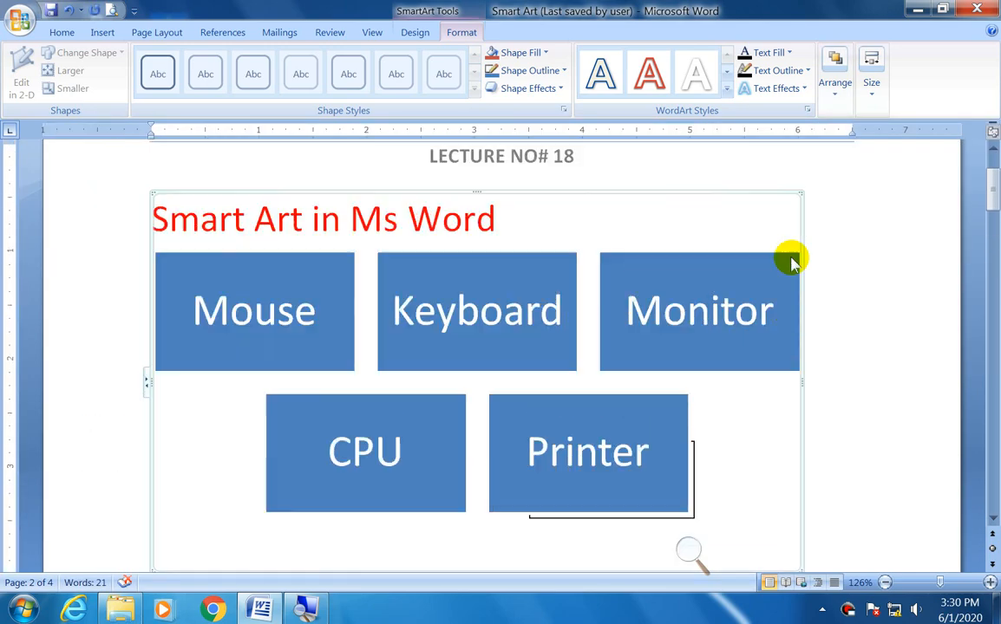
{"action": "left_click_drag", "start_coordinate": [673, 246], "coordinate": [647, 520]}
{"action": "scroll", "coordinate": [682, 230], "scroll_direction": "down", "scroll_amount": 3}
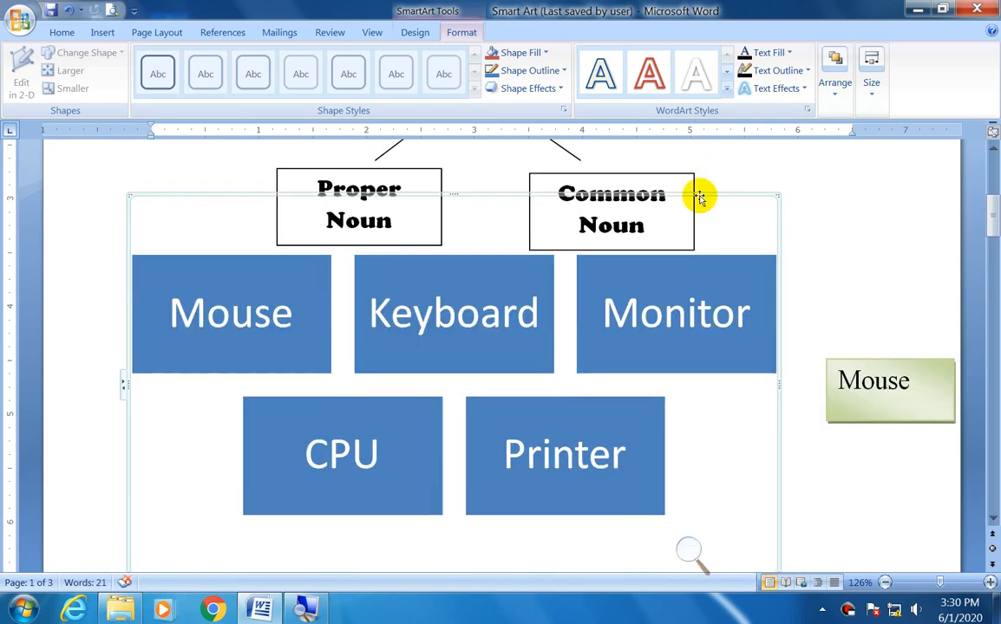
{"action": "left_click_drag", "start_coordinate": [699, 198], "coordinate": [686, 487]}
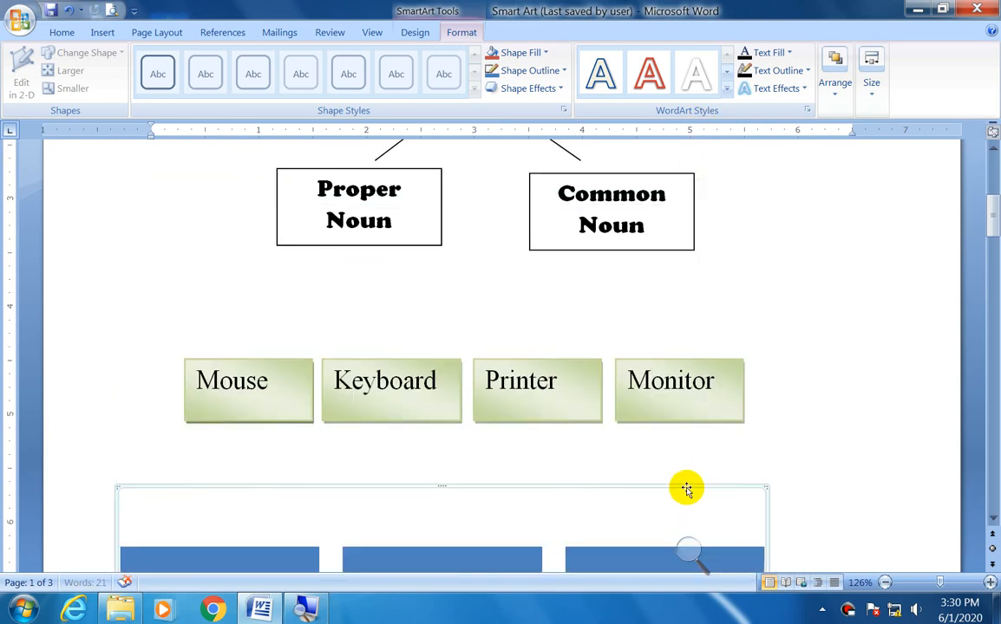
{"action": "scroll", "coordinate": [686, 487], "scroll_direction": "down", "scroll_amount": 3}
{"action": "scroll", "coordinate": [686, 492], "scroll_direction": "down", "scroll_amount": 2}
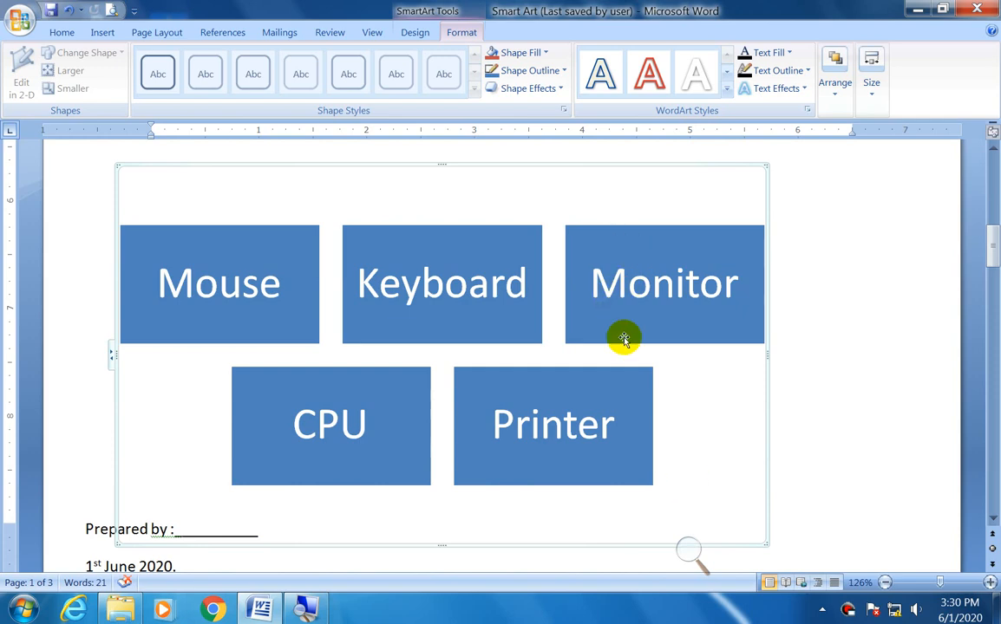
Shrink the SmartArt graphic until four blocks fit in its upper row, and place it centrally below the green boxes
{"action": "left_click_drag", "start_coordinate": [601, 166], "coordinate": [661, 156]}
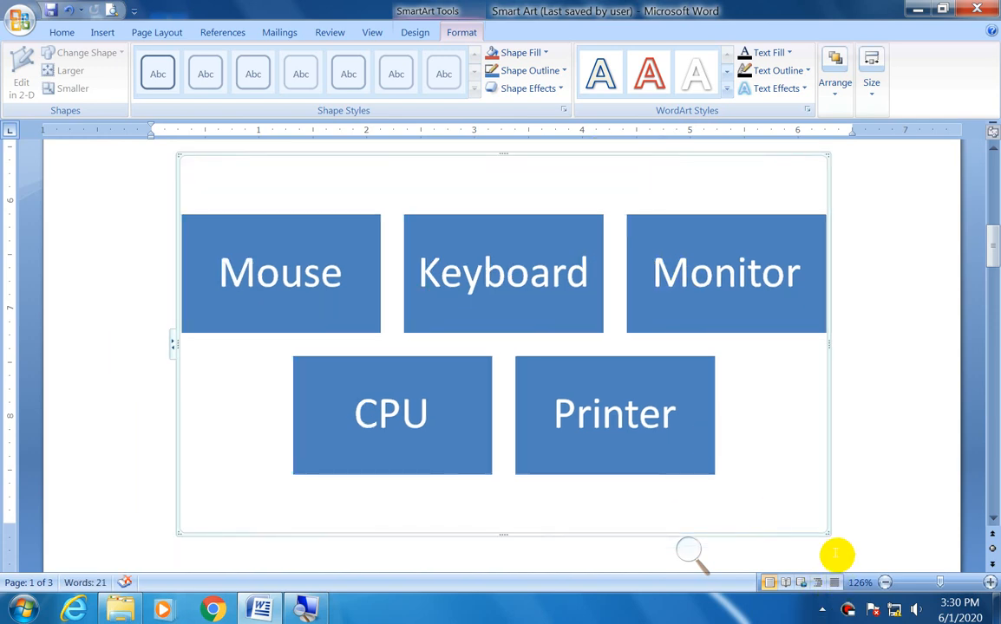
{"action": "left_click_drag", "start_coordinate": [824, 532], "coordinate": [675, 293]}
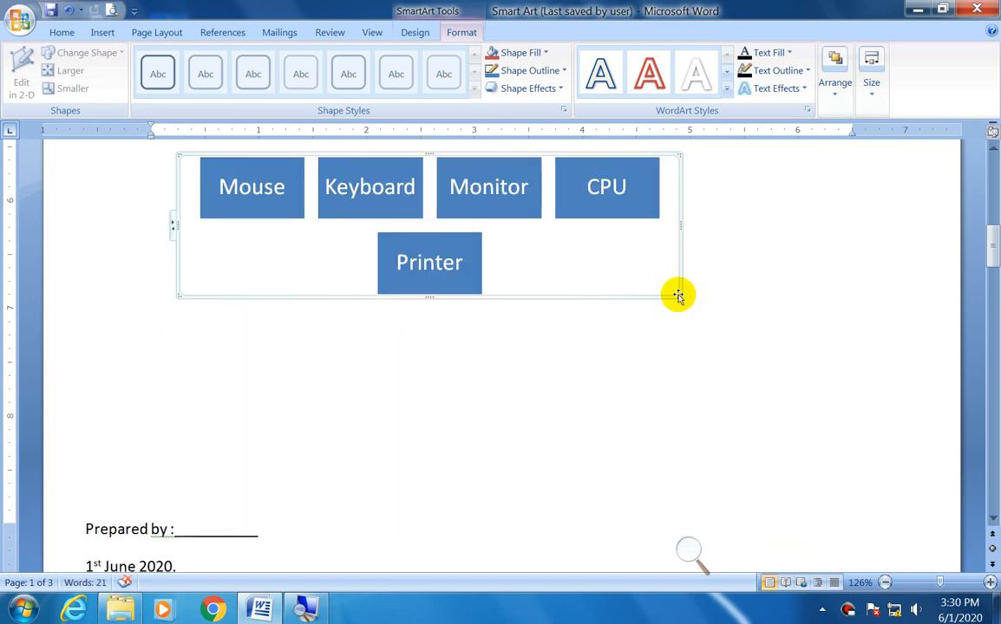
{"action": "scroll", "coordinate": [677, 295], "scroll_direction": "up", "scroll_amount": 3}
{"action": "left_click_drag", "start_coordinate": [651, 257], "coordinate": [693, 284]}
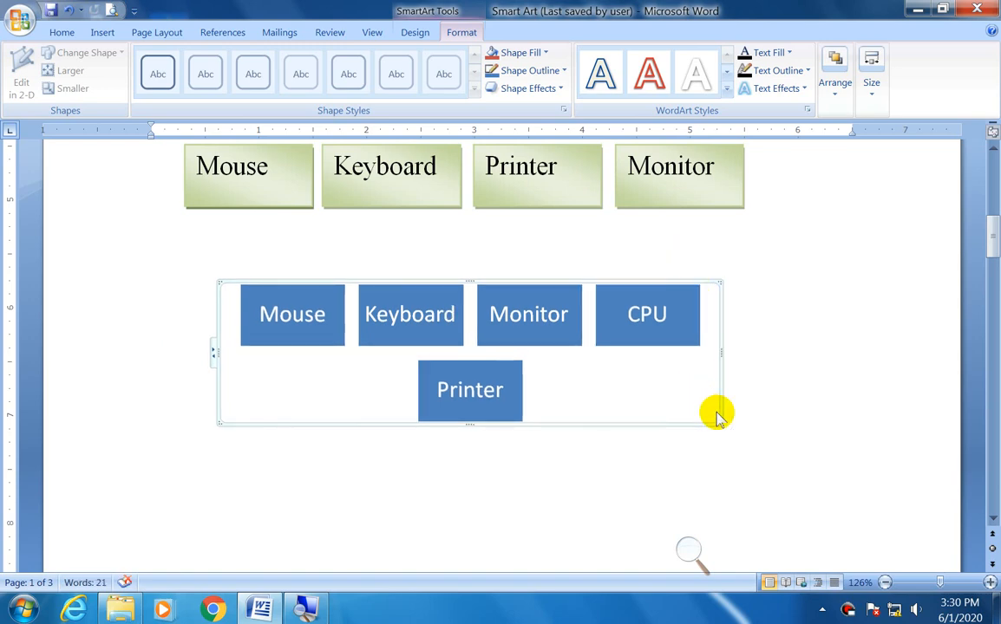
Resize the SmartArt graphic to about 4.9 by 2.3 inches, with three blocks above two
{"action": "left_click_drag", "start_coordinate": [719, 423], "coordinate": [766, 550]}
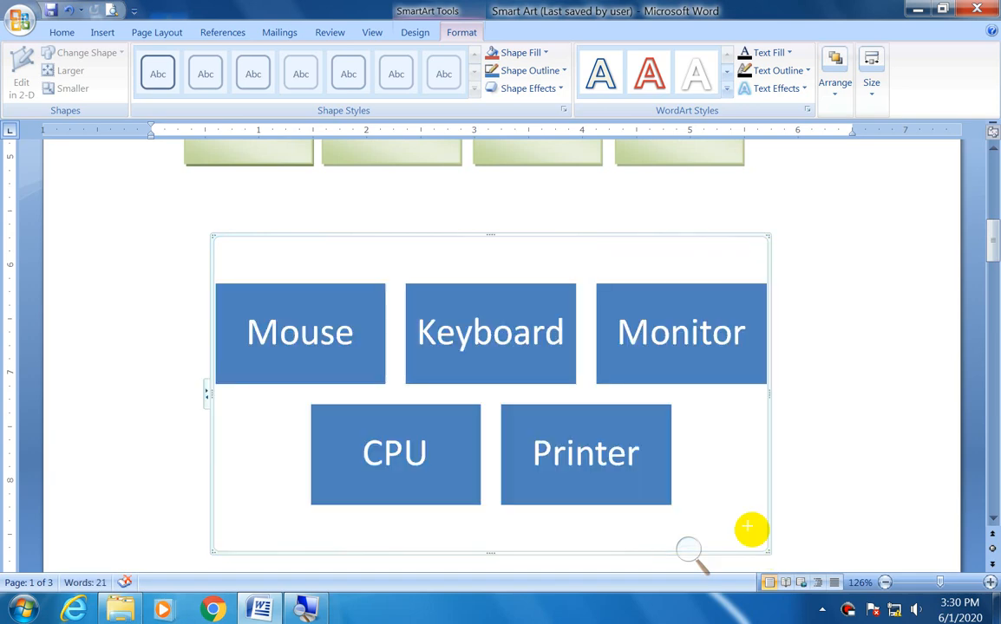
{"action": "left_click_drag", "start_coordinate": [767, 550], "coordinate": [616, 449]}
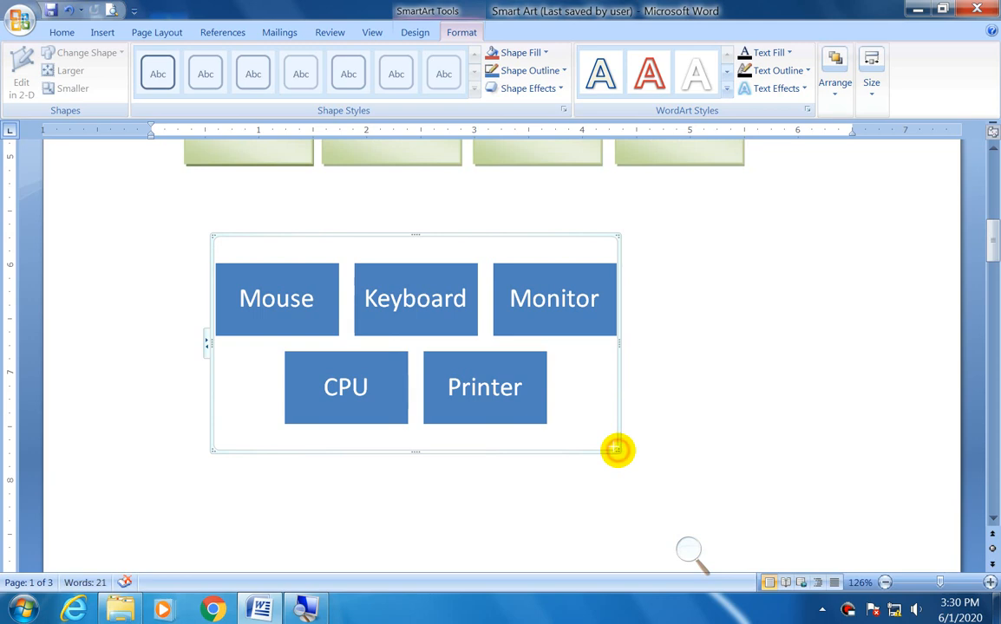
{"action": "left_click_drag", "start_coordinate": [615, 450], "coordinate": [733, 477]}
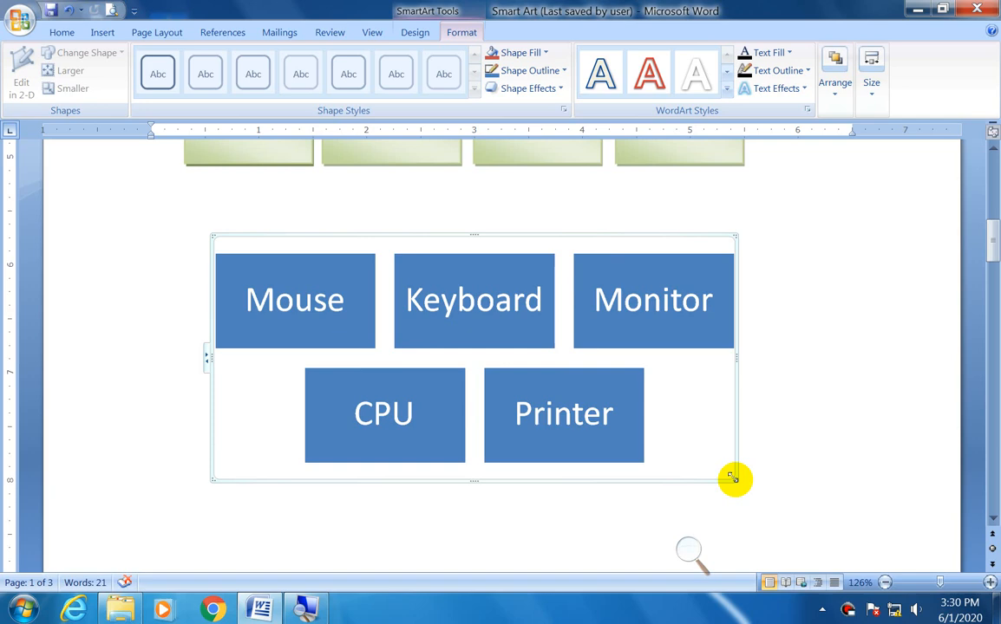
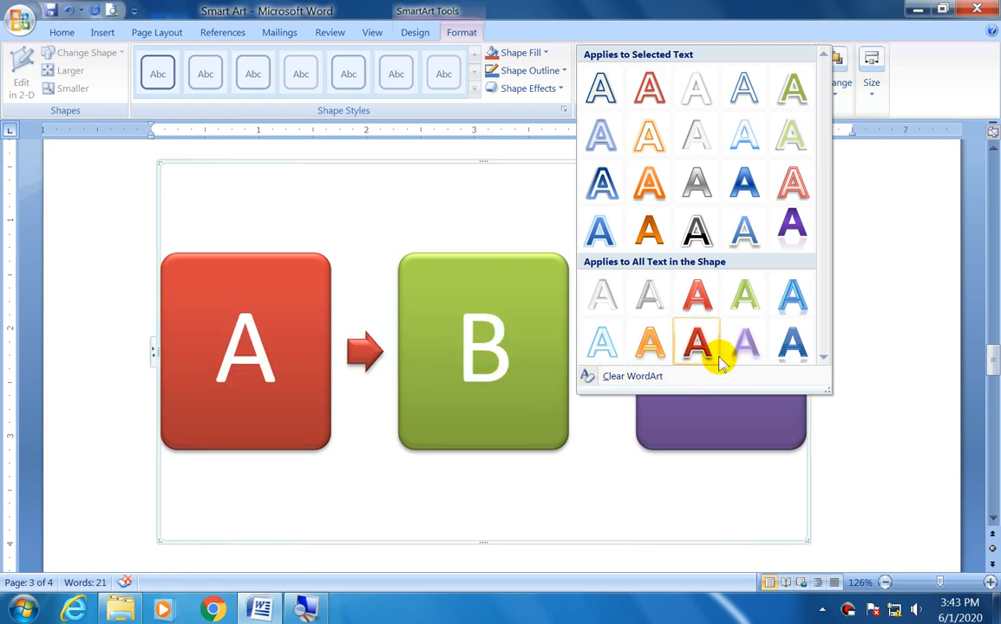
Try the red WordArt style with a white outline on the letters A, B and C, and clear the WordArt formatting
{"action": "left_click", "coordinate": [719, 363]}
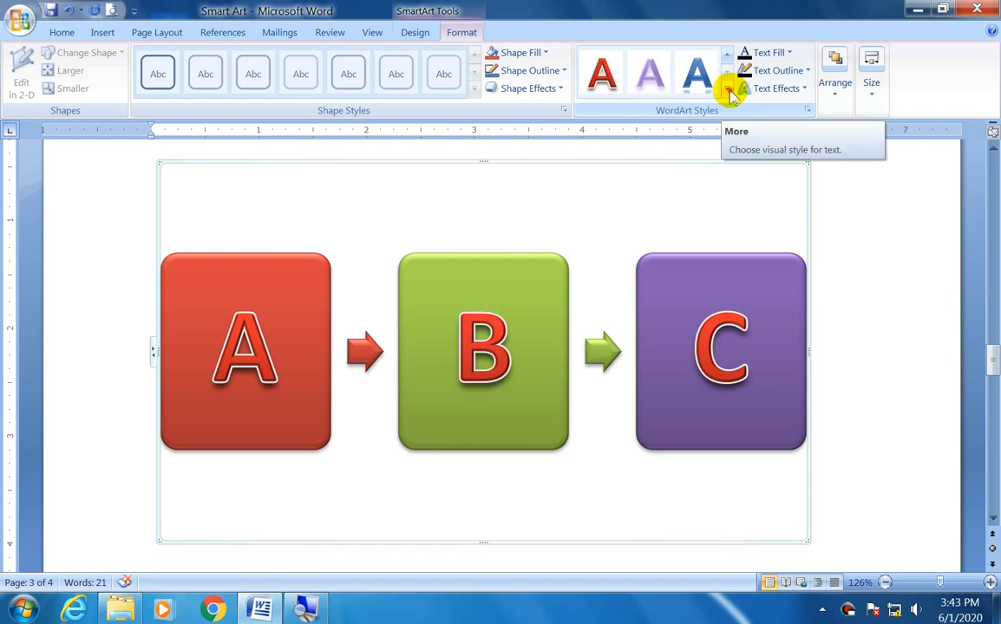
{"action": "left_click", "coordinate": [730, 92]}
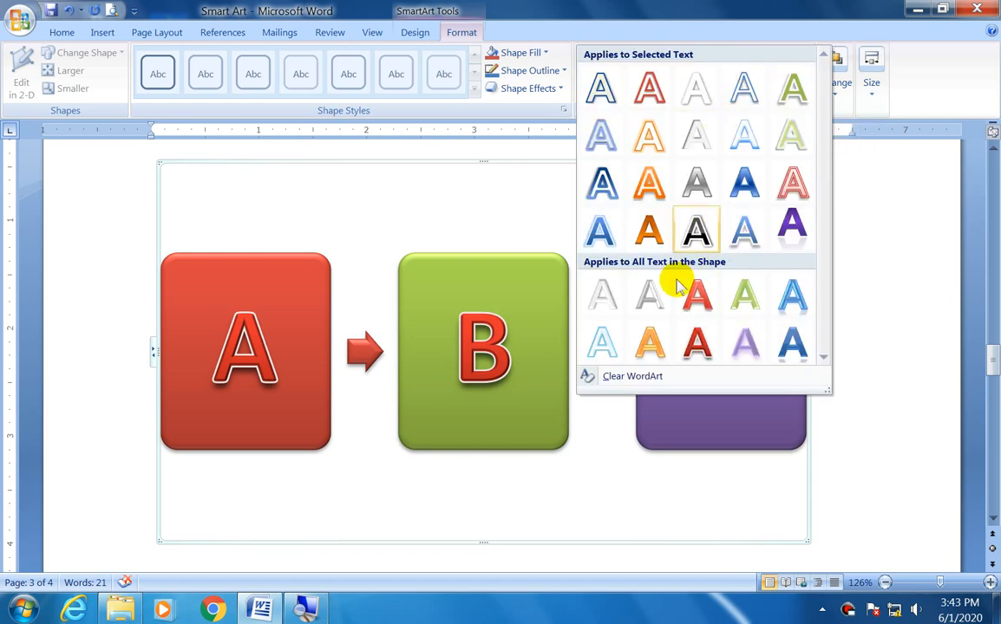
{"action": "left_click", "coordinate": [643, 378]}
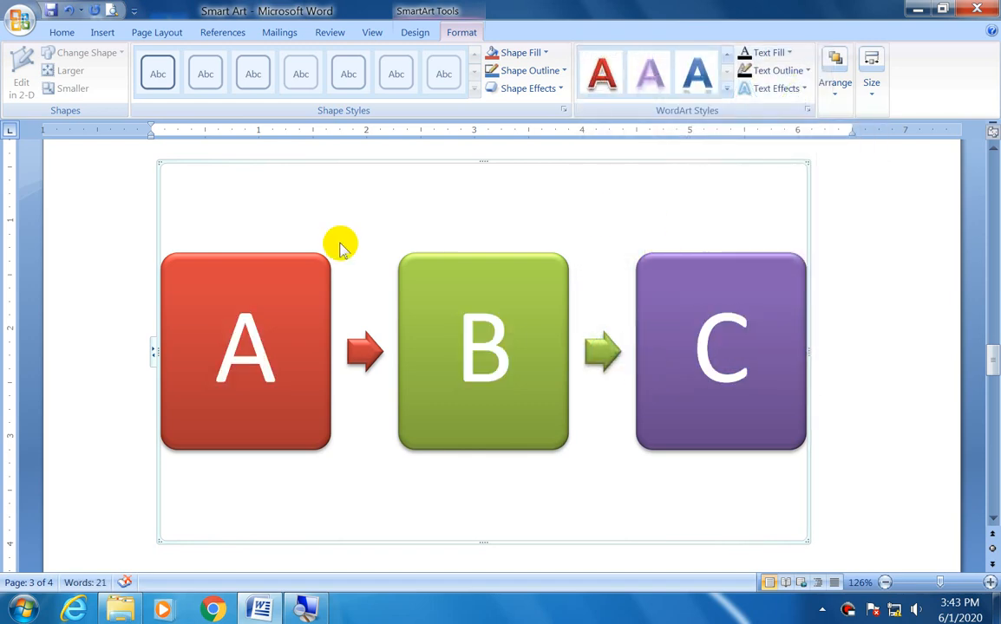
Fill the letter A in the red block with the standard yellow color
{"action": "left_click", "coordinate": [291, 264]}
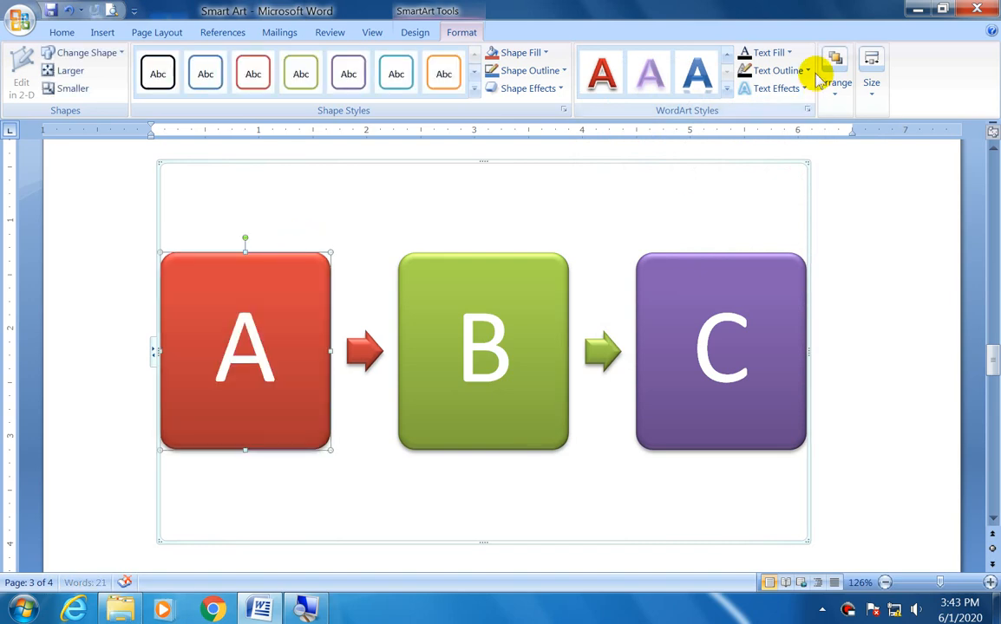
{"action": "left_click", "coordinate": [783, 52]}
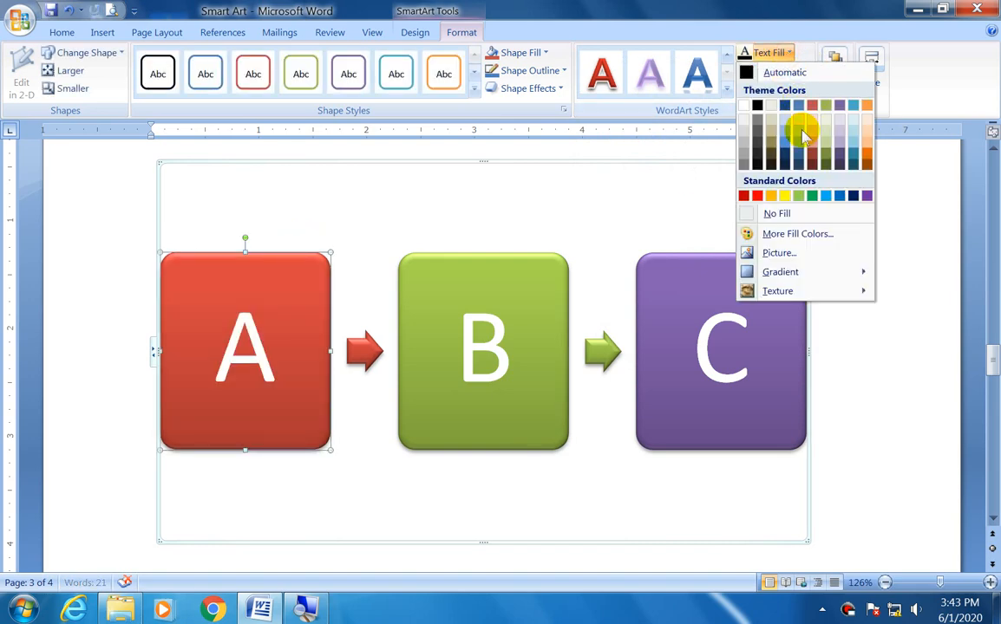
{"action": "left_click", "coordinate": [782, 198]}
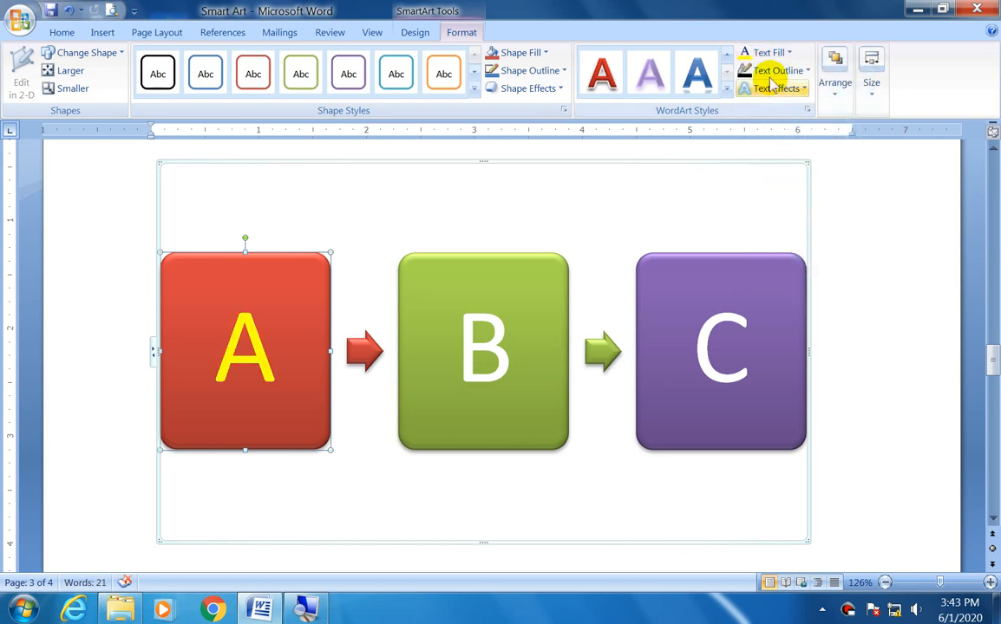
{"action": "left_click", "coordinate": [785, 52]}
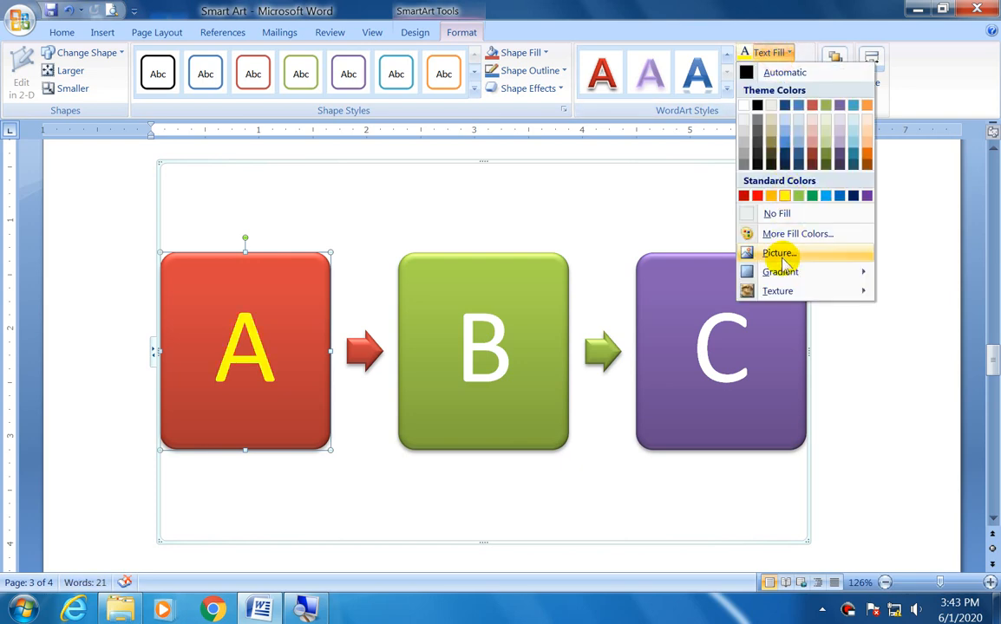
{"action": "left_click", "coordinate": [509, 290]}
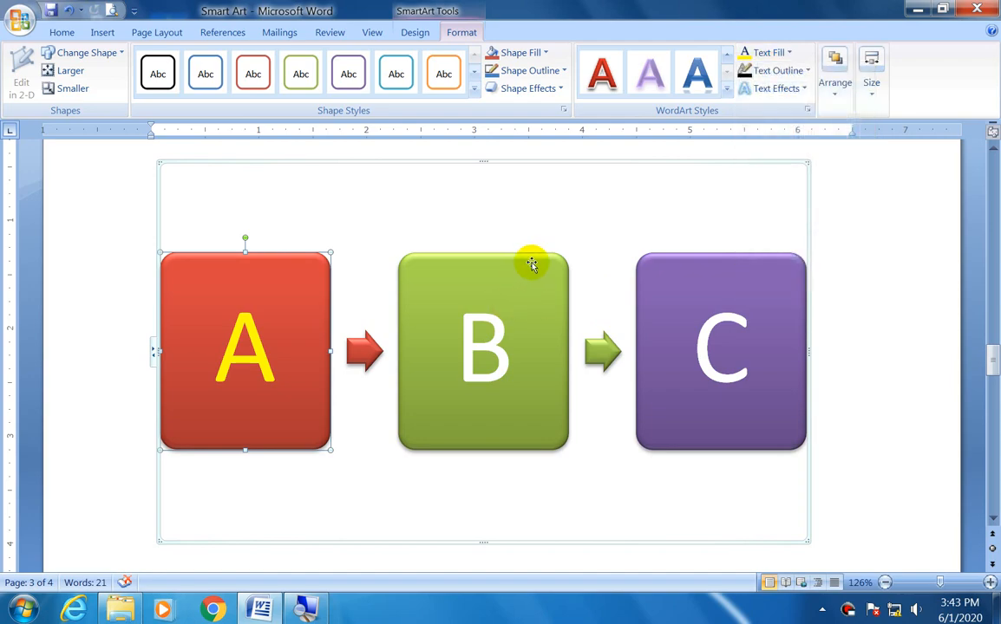
Fill the letter B in the green block with the Jellyfish picture from Sample Pictures
{"action": "left_click", "coordinate": [531, 264]}
{"action": "left_click", "coordinate": [783, 52]}
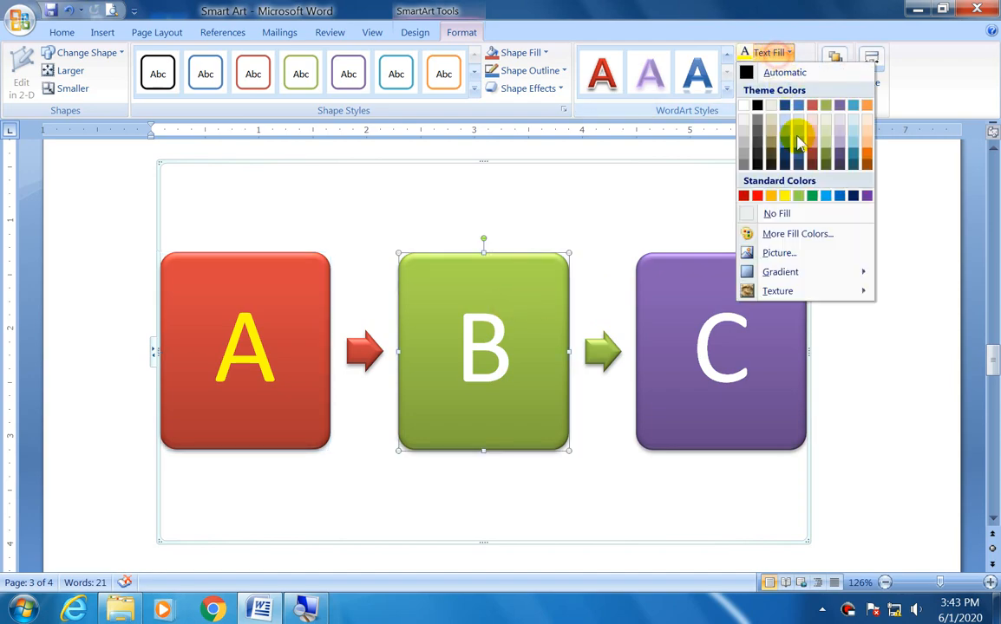
{"action": "left_click", "coordinate": [789, 251]}
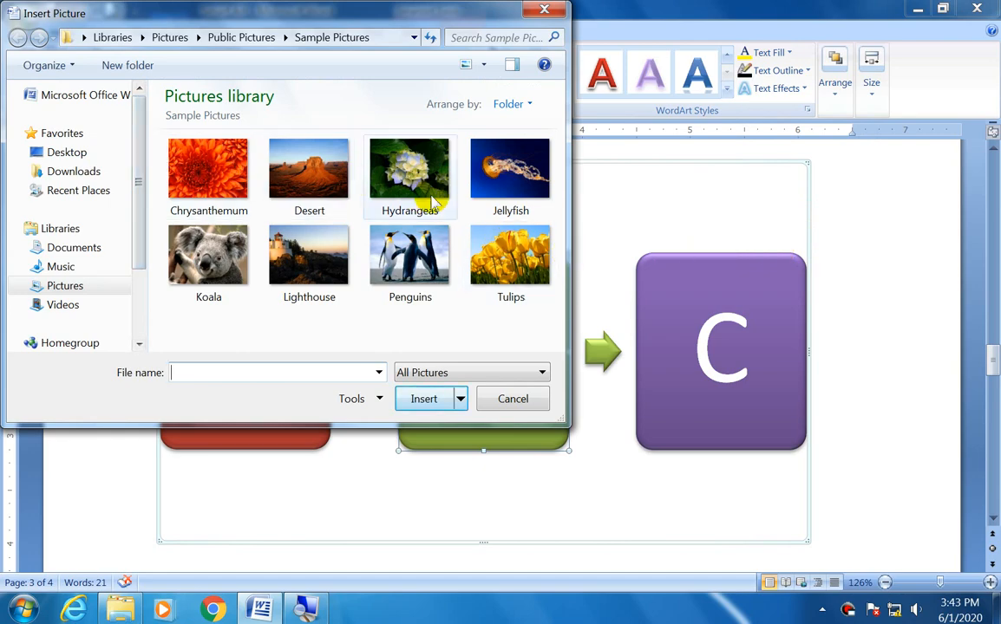
{"action": "left_click", "coordinate": [510, 169]}
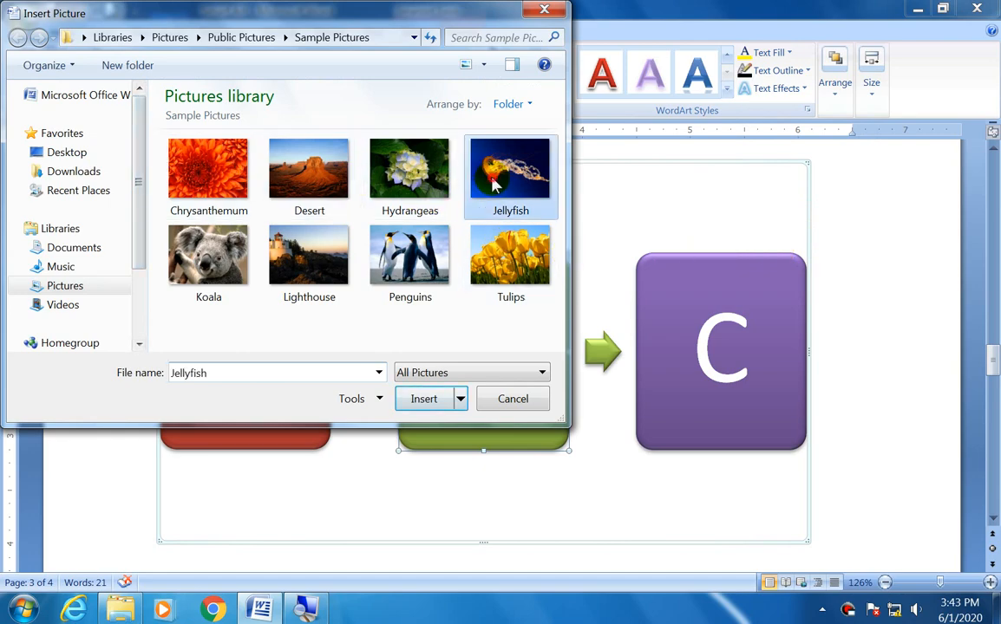
{"action": "left_click", "coordinate": [425, 399]}
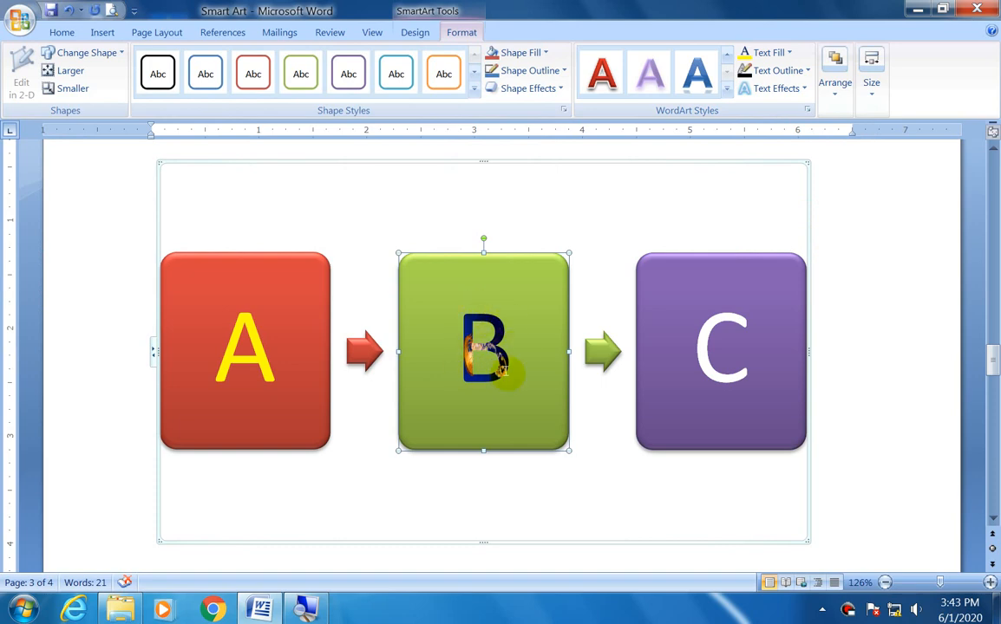
Select the purple C block and look through the gradient, effect and outline options for its text
{"action": "left_click", "coordinate": [674, 260]}
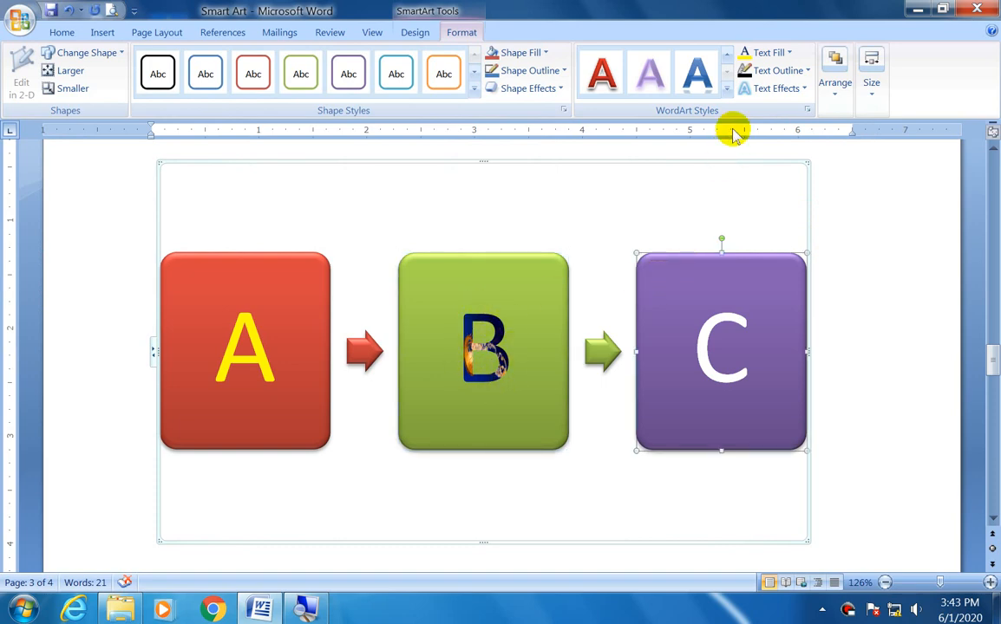
{"action": "left_click", "coordinate": [767, 52]}
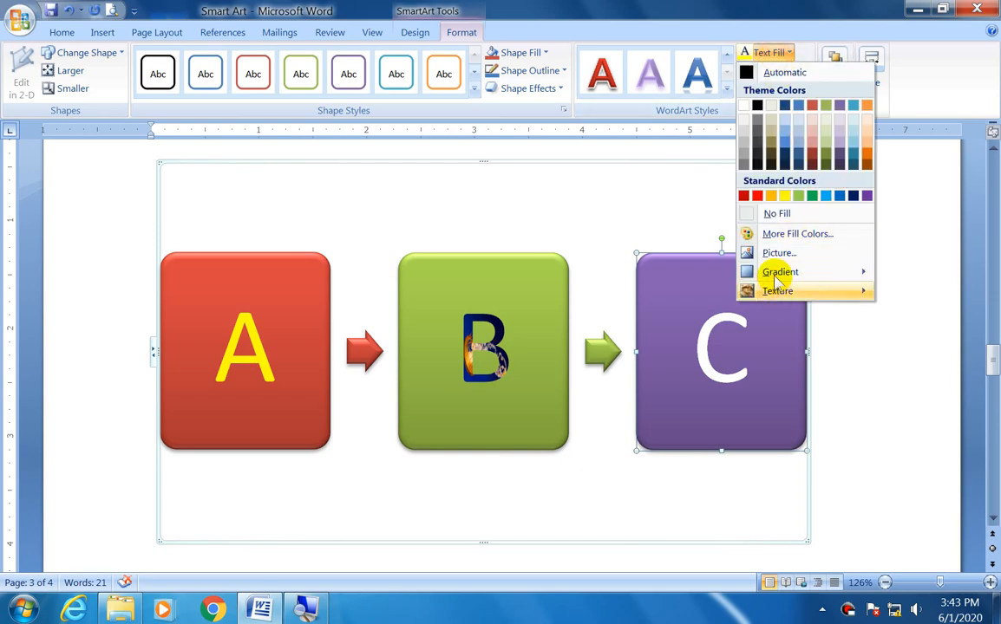
{"action": "mouse_move", "coordinate": [785, 272]}
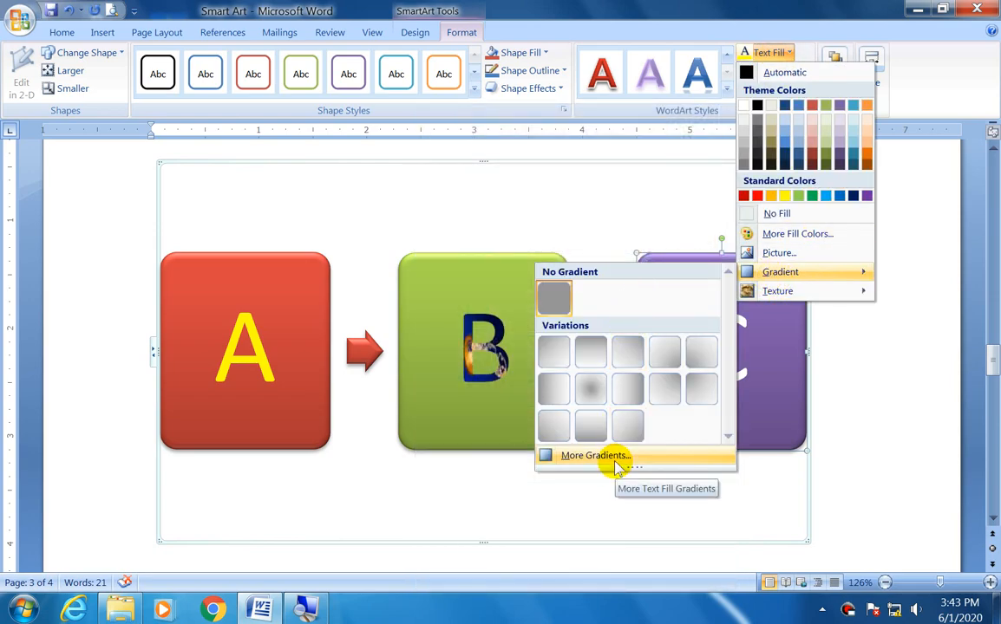
{"action": "left_click", "coordinate": [614, 460]}
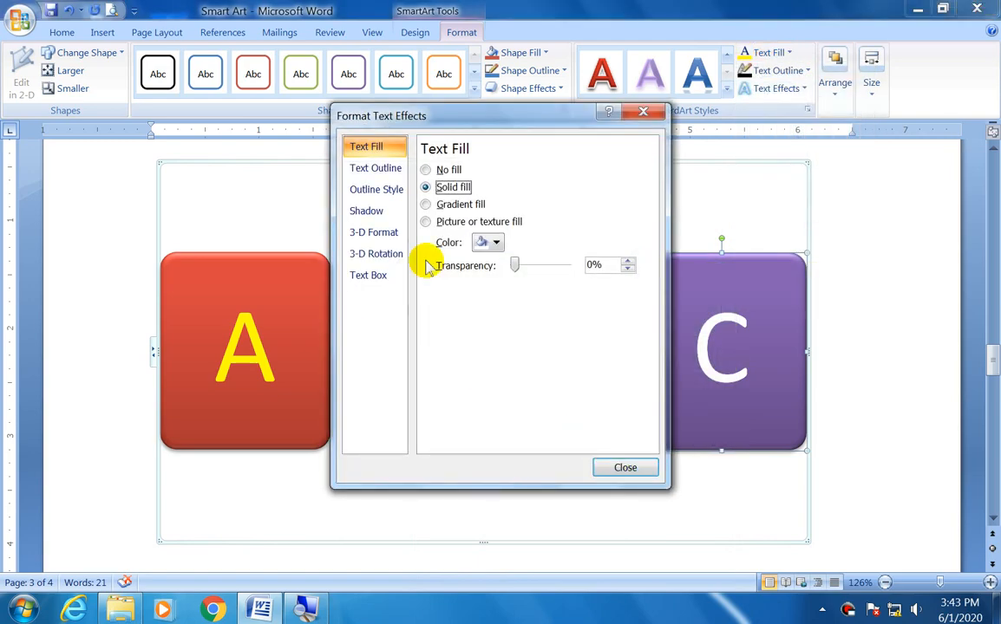
{"action": "left_click", "coordinate": [642, 111]}
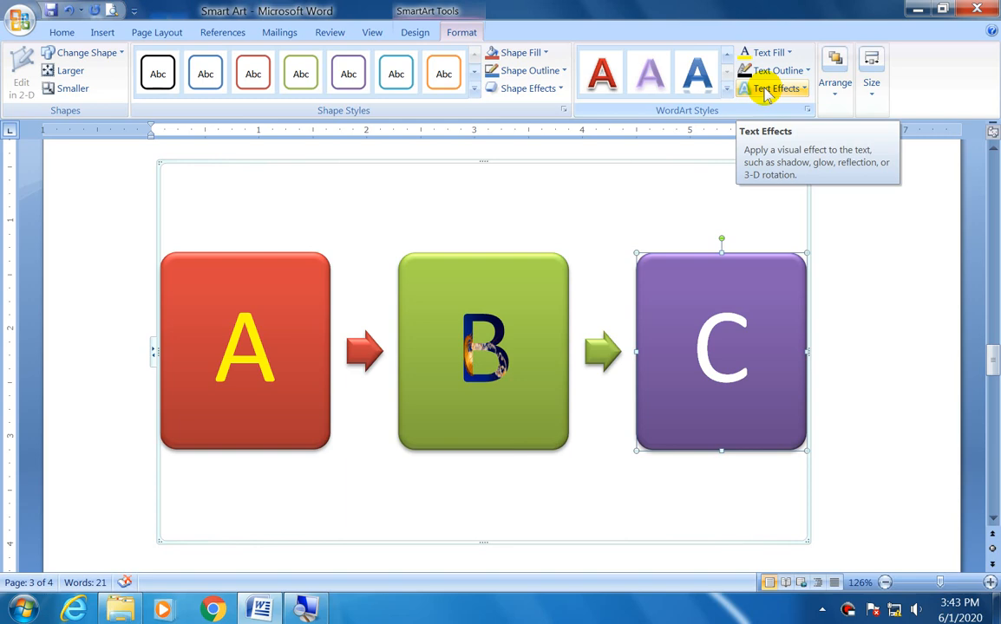
{"action": "left_click", "coordinate": [767, 92]}
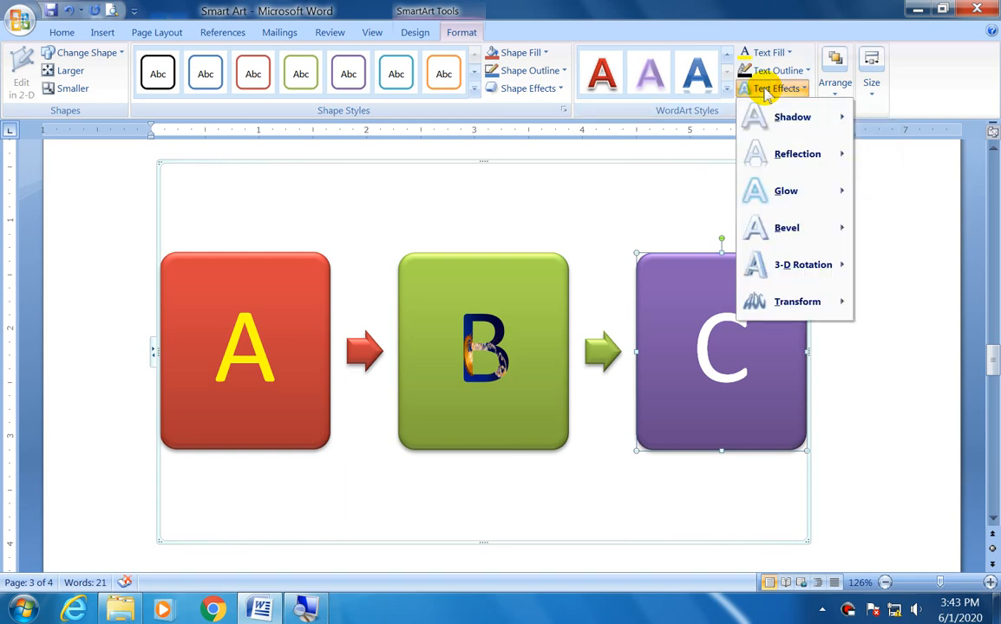
{"action": "left_click", "coordinate": [770, 70]}
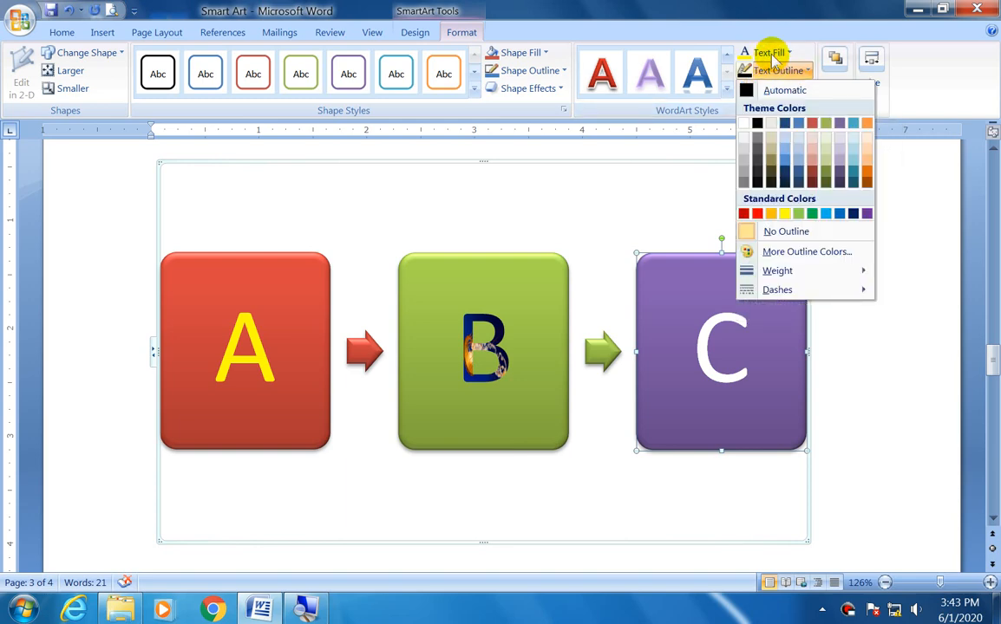
Give the letter C a gradient fill using the yellow-to-red preset colors
{"action": "left_click", "coordinate": [771, 52]}
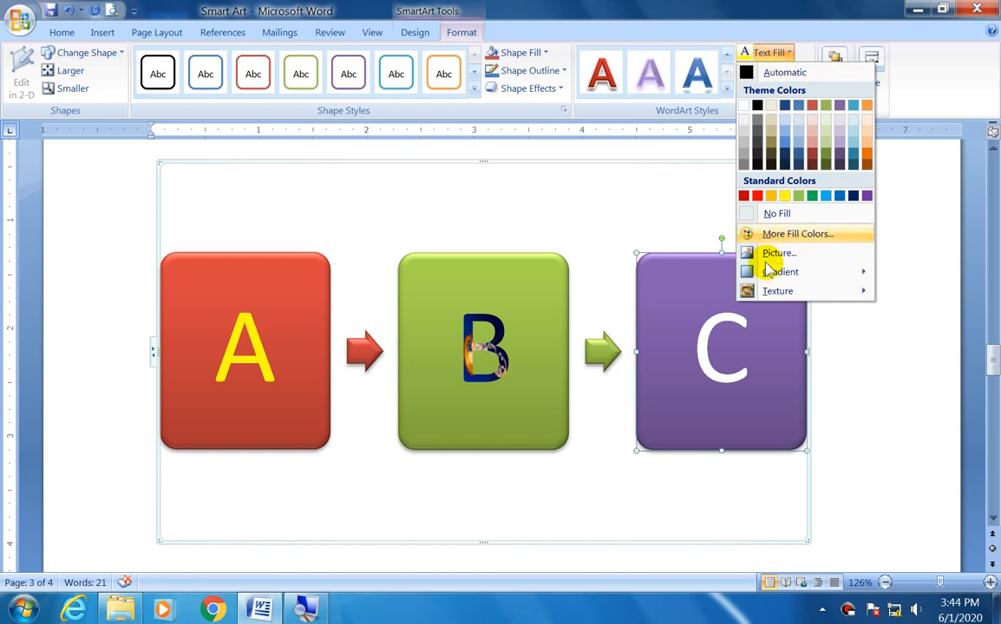
{"action": "mouse_move", "coordinate": [760, 277]}
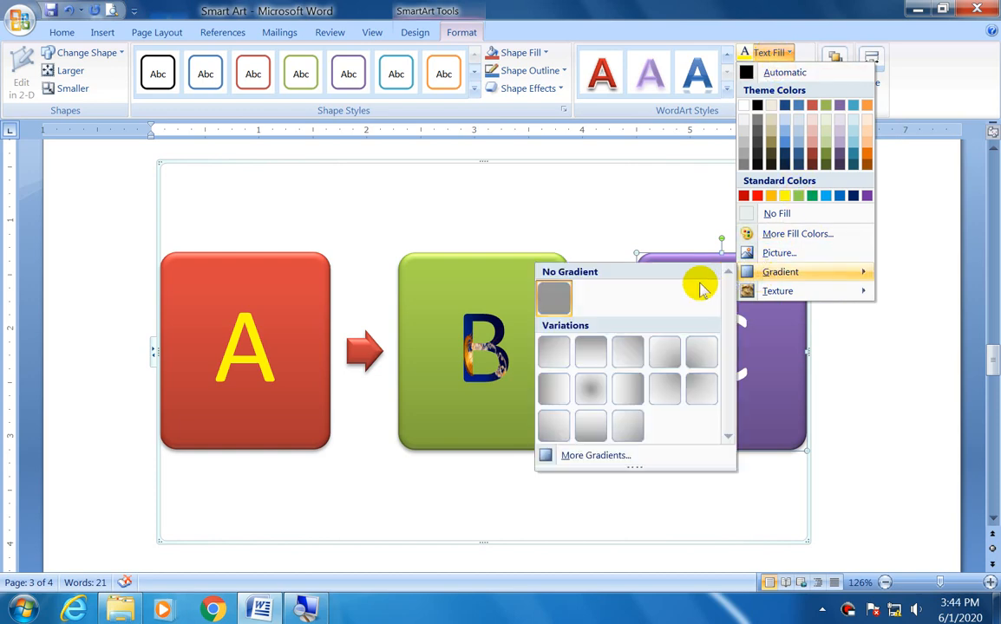
{"action": "left_click", "coordinate": [580, 457]}
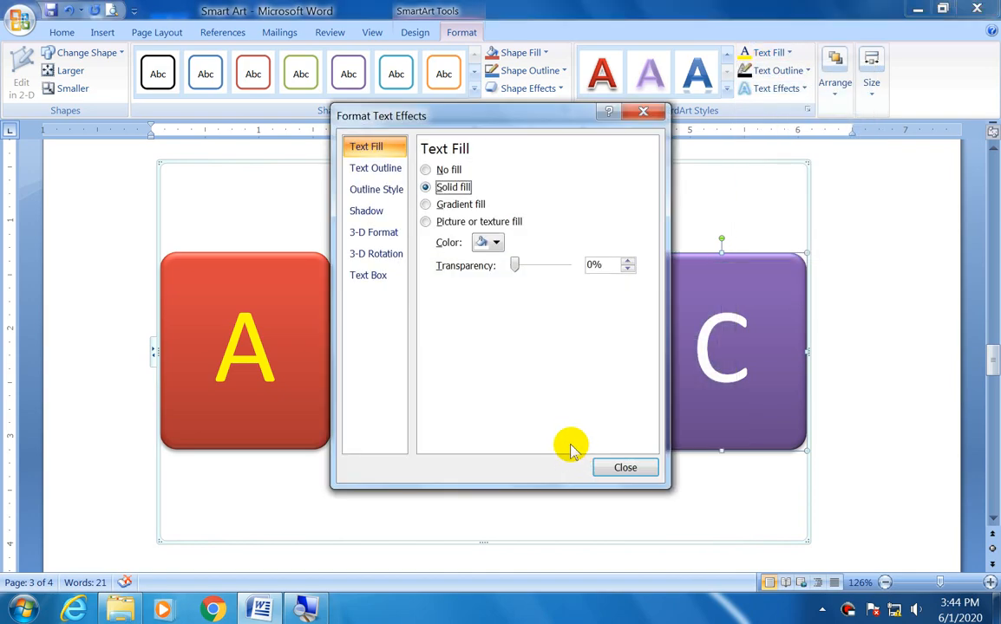
{"action": "left_click", "coordinate": [462, 208]}
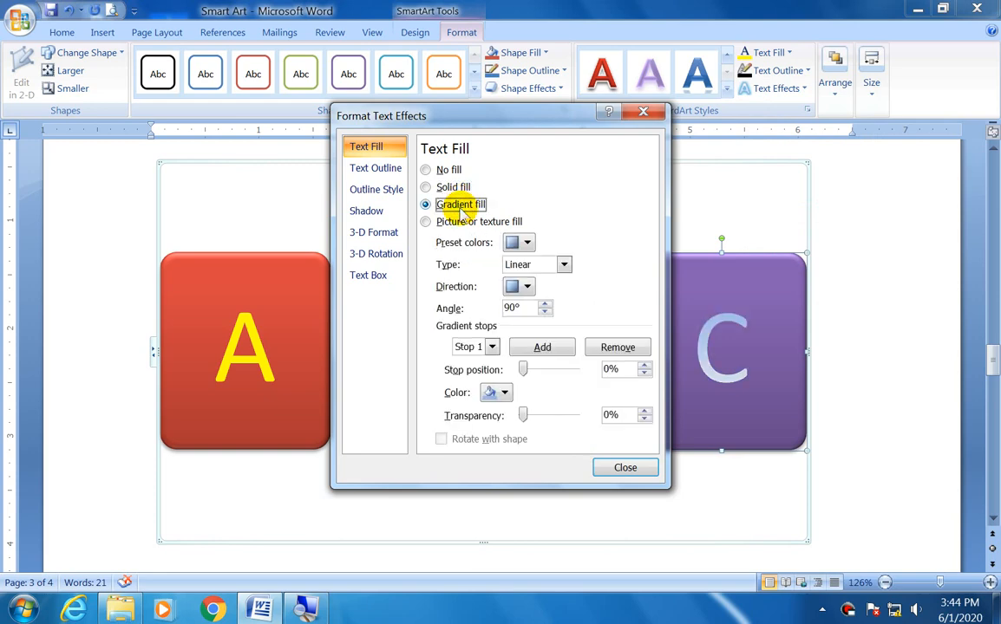
{"action": "left_click", "coordinate": [527, 244]}
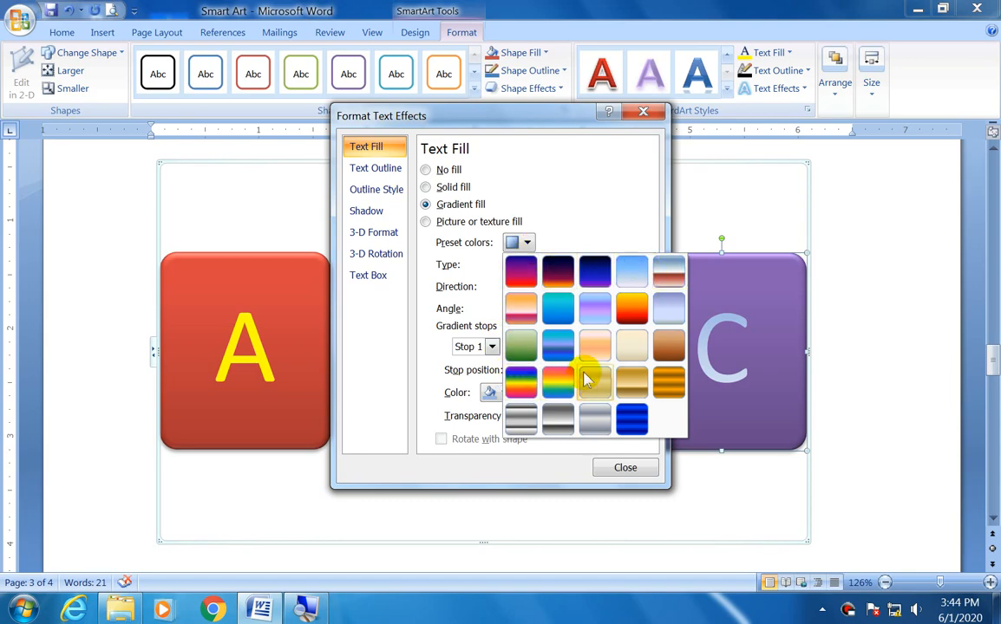
{"action": "left_click", "coordinate": [557, 346]}
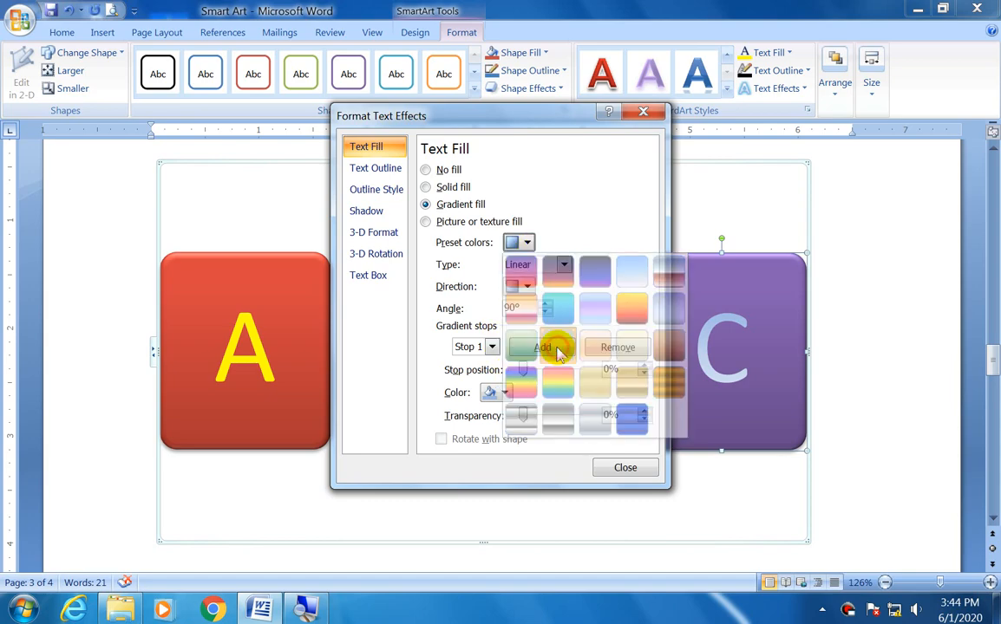
{"action": "left_click", "coordinate": [531, 244]}
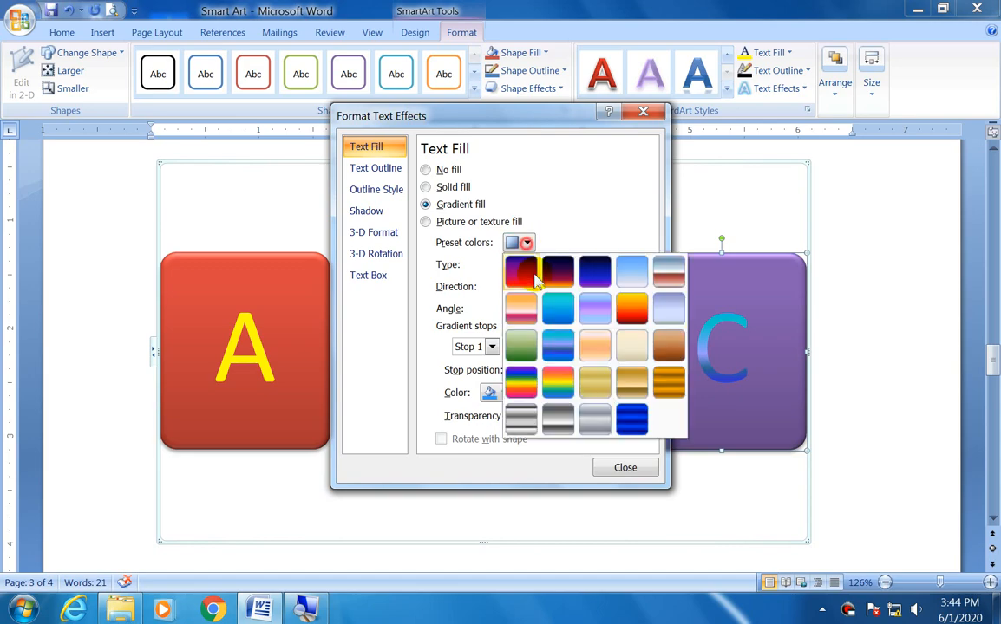
{"action": "left_click", "coordinate": [622, 322]}
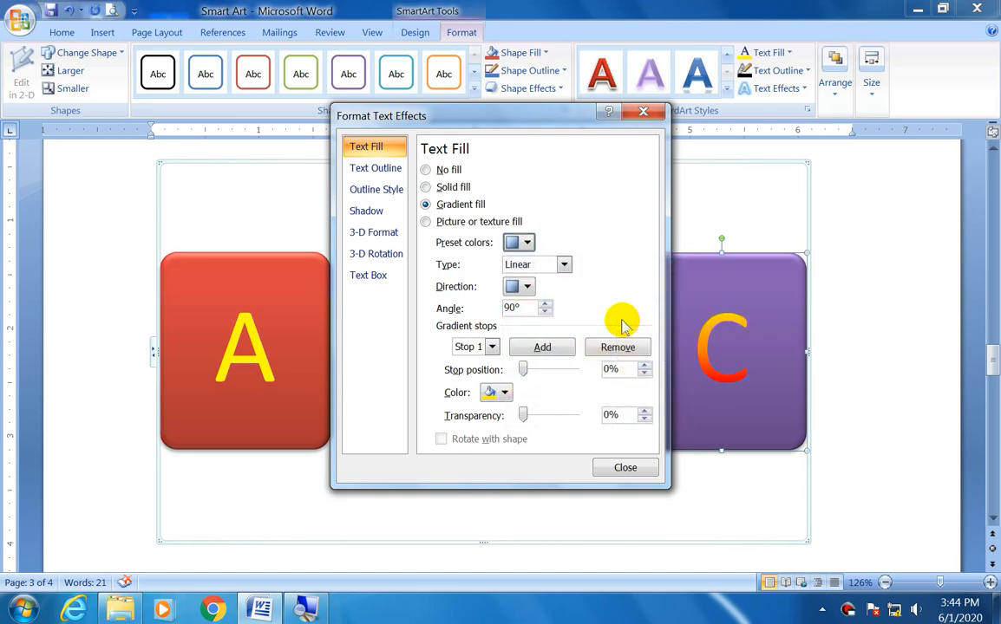
Try the Radial, Rectangular, Path and Linear gradient types on the letter C
{"action": "left_click", "coordinate": [542, 270]}
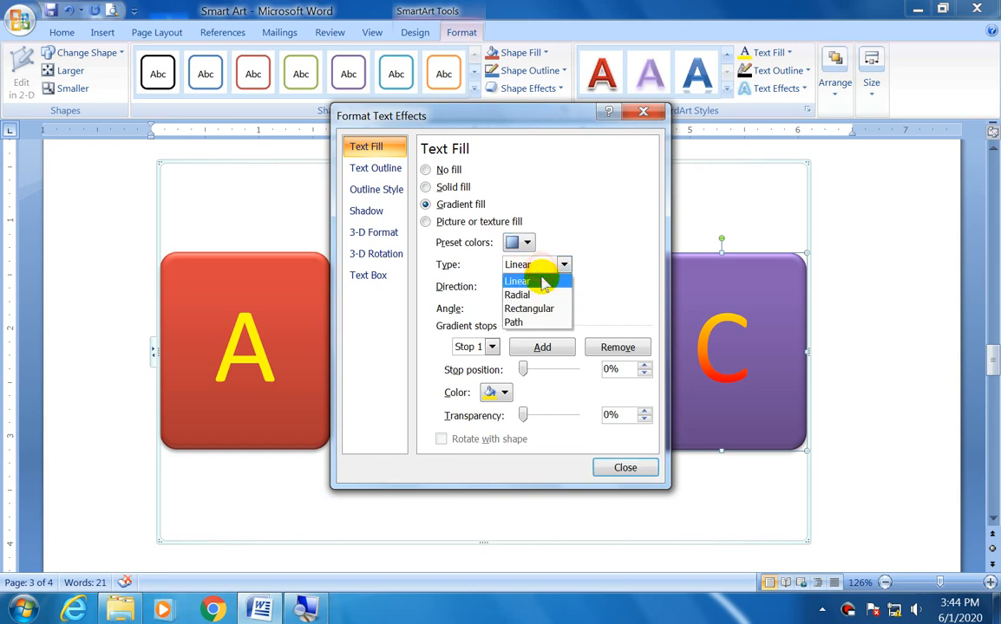
{"action": "left_click", "coordinate": [540, 294]}
{"action": "left_click", "coordinate": [545, 271]}
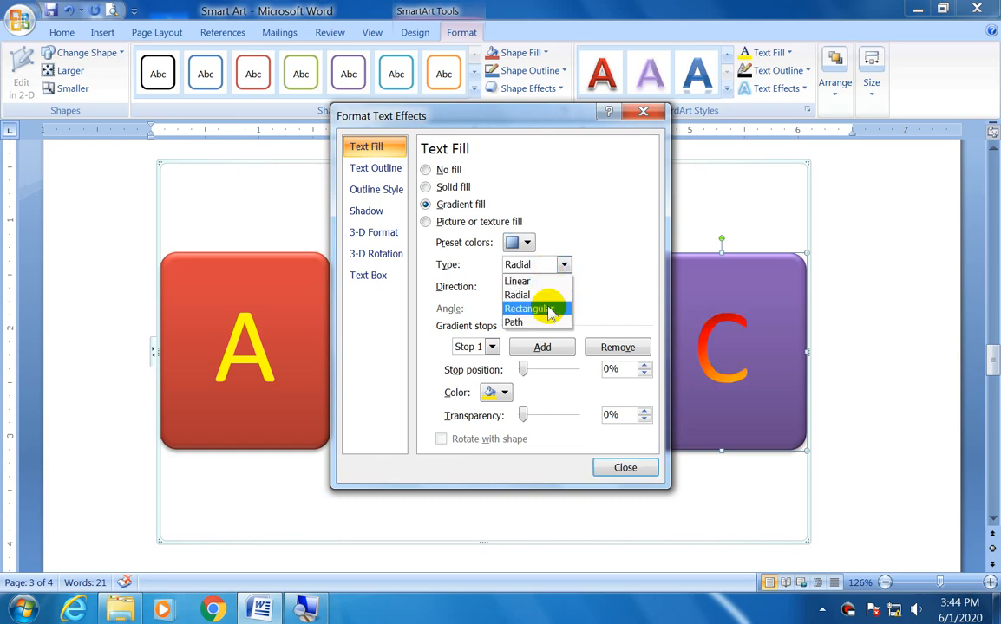
{"action": "left_click", "coordinate": [547, 309]}
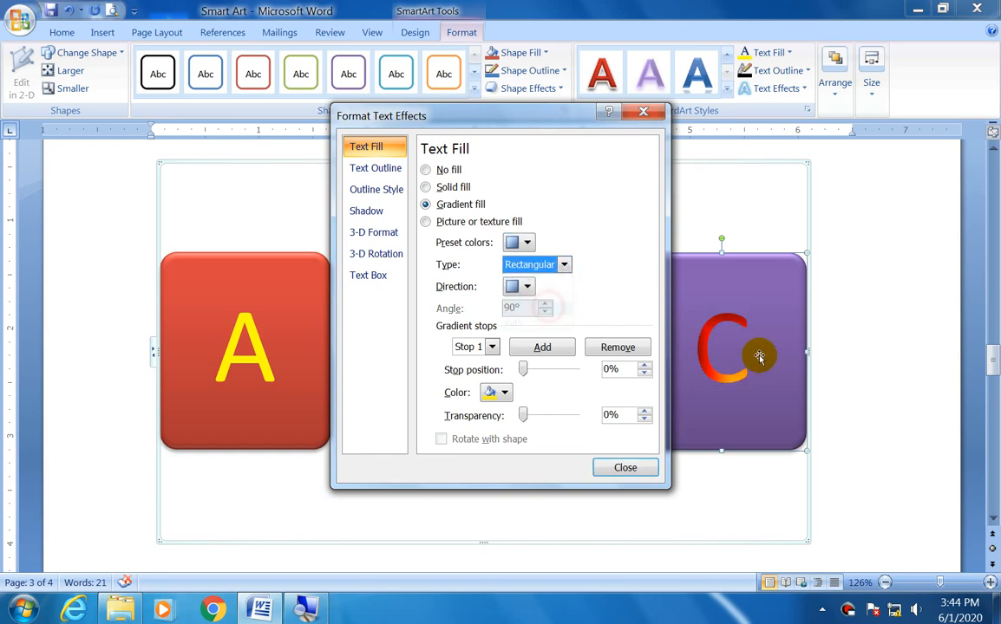
{"action": "left_click", "coordinate": [529, 269]}
{"action": "left_click", "coordinate": [544, 307]}
{"action": "left_click", "coordinate": [542, 270]}
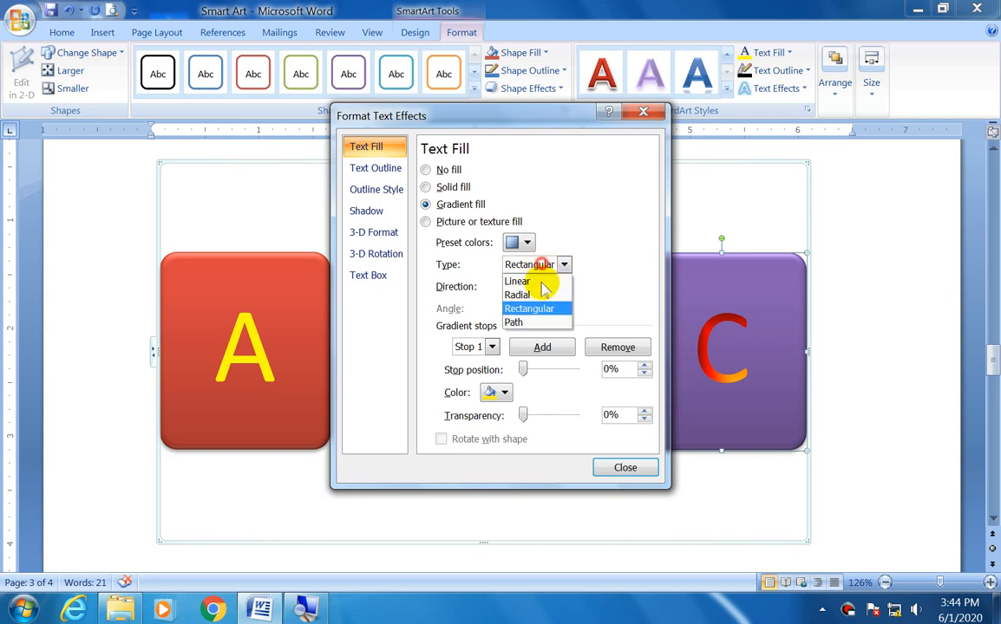
{"action": "left_click", "coordinate": [539, 318]}
{"action": "left_click", "coordinate": [540, 260]}
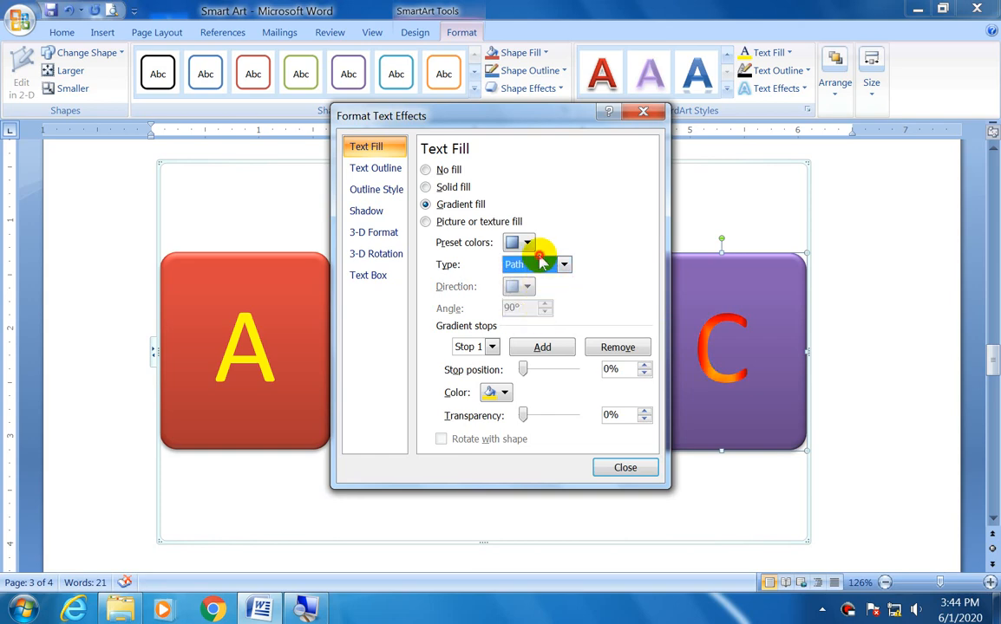
{"action": "left_click", "coordinate": [537, 263]}
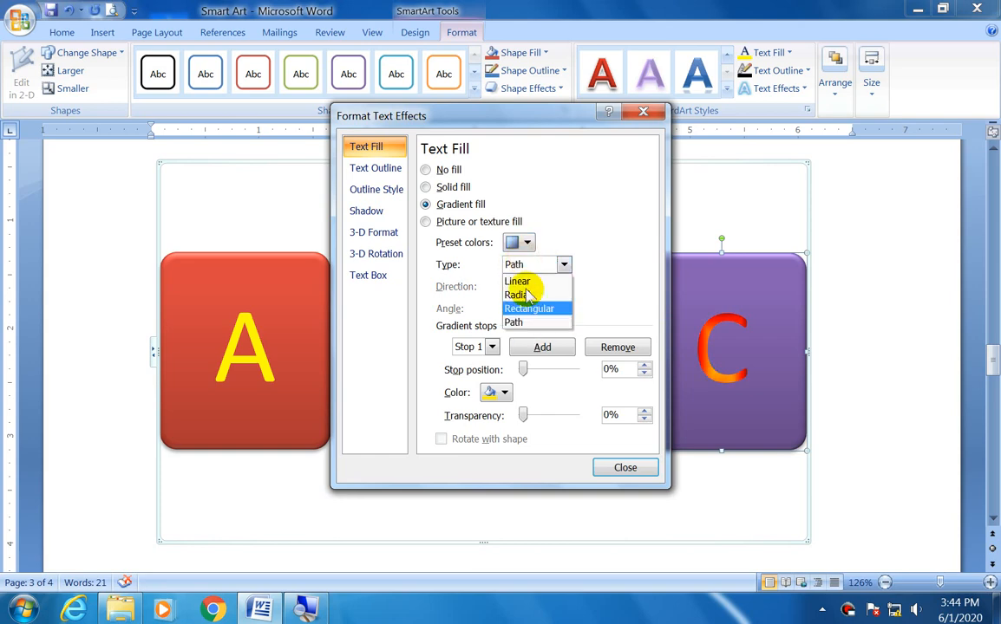
{"action": "left_click", "coordinate": [519, 282]}
{"action": "left_click", "coordinate": [535, 263]}
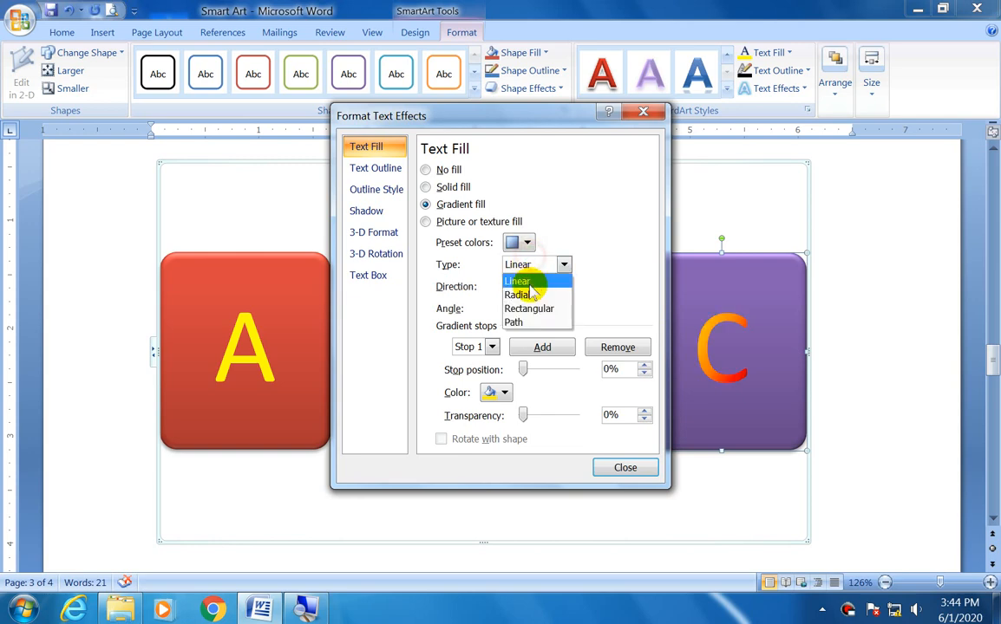
{"action": "left_click", "coordinate": [532, 296]}
Set the letter C's gradient type to Rectangular and choose the second direction option
{"action": "left_click", "coordinate": [530, 264]}
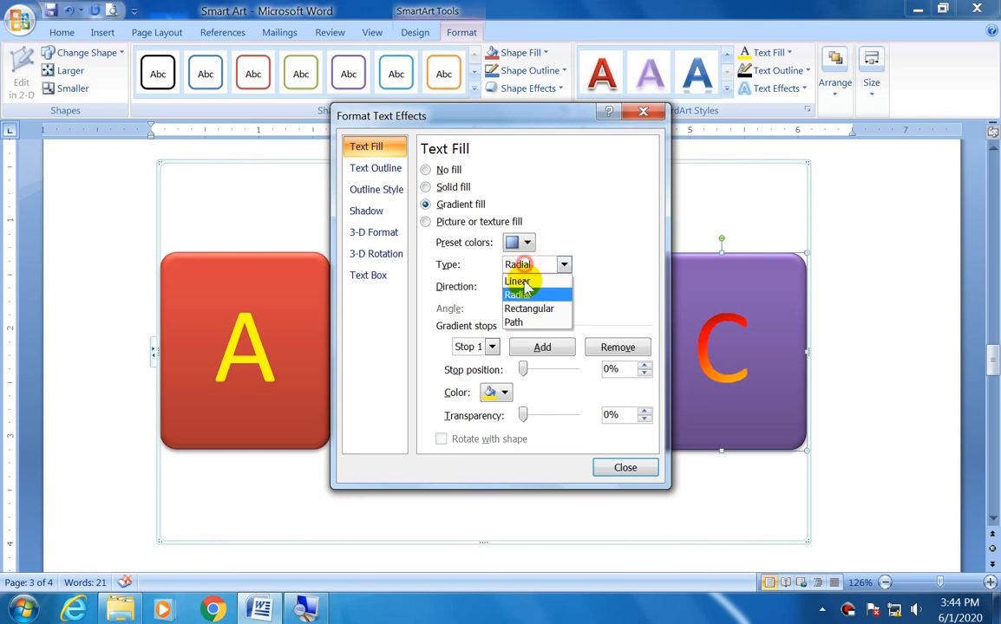
{"action": "left_click", "coordinate": [527, 310]}
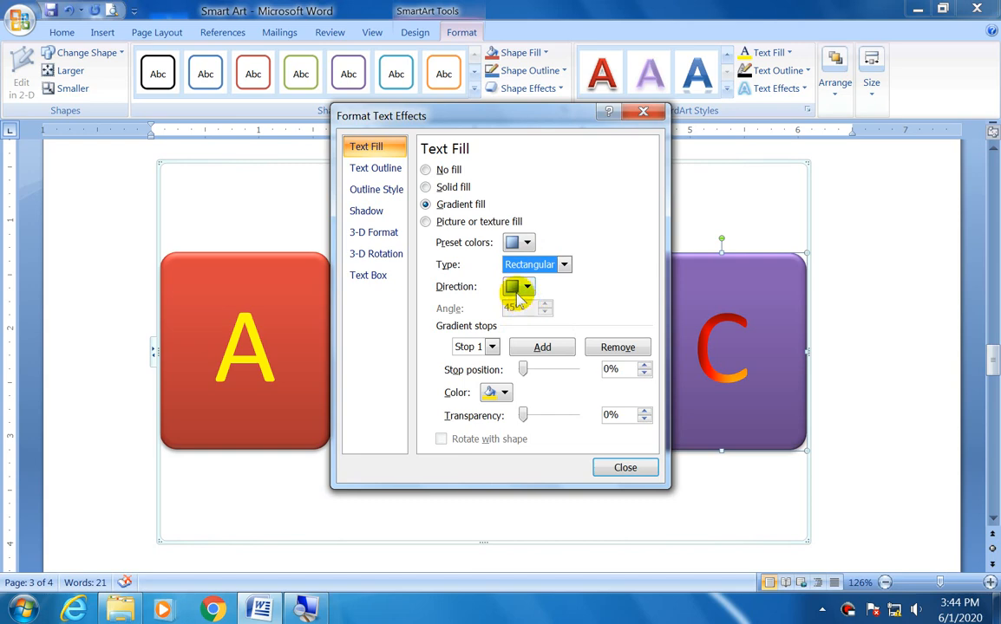
{"action": "left_click", "coordinate": [527, 286]}
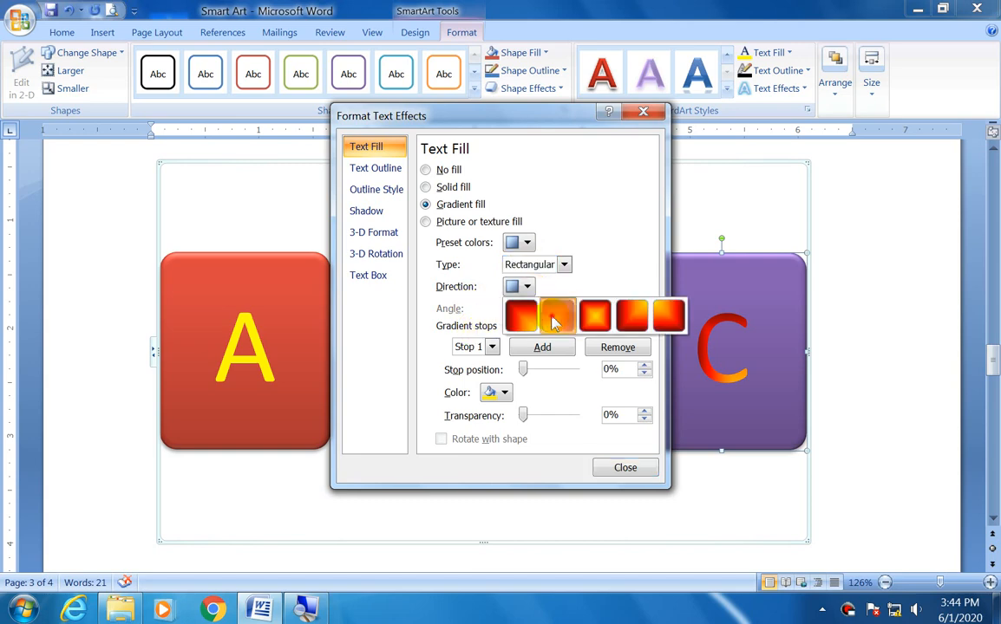
{"action": "left_click", "coordinate": [553, 319]}
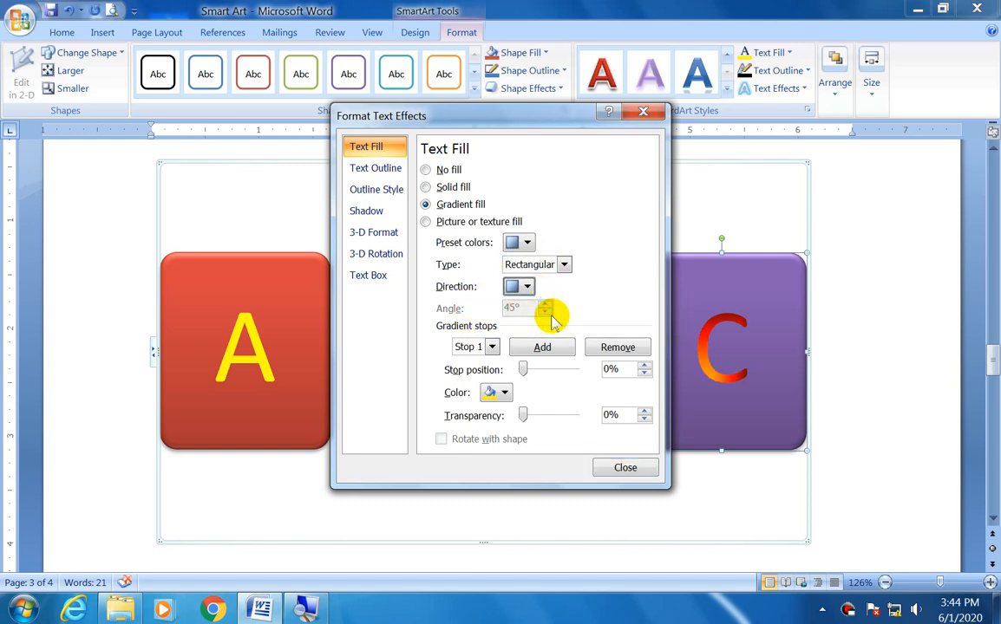
Set the color of gradient stop 1 in the letter C's fill to white
{"action": "left_click", "coordinate": [491, 346]}
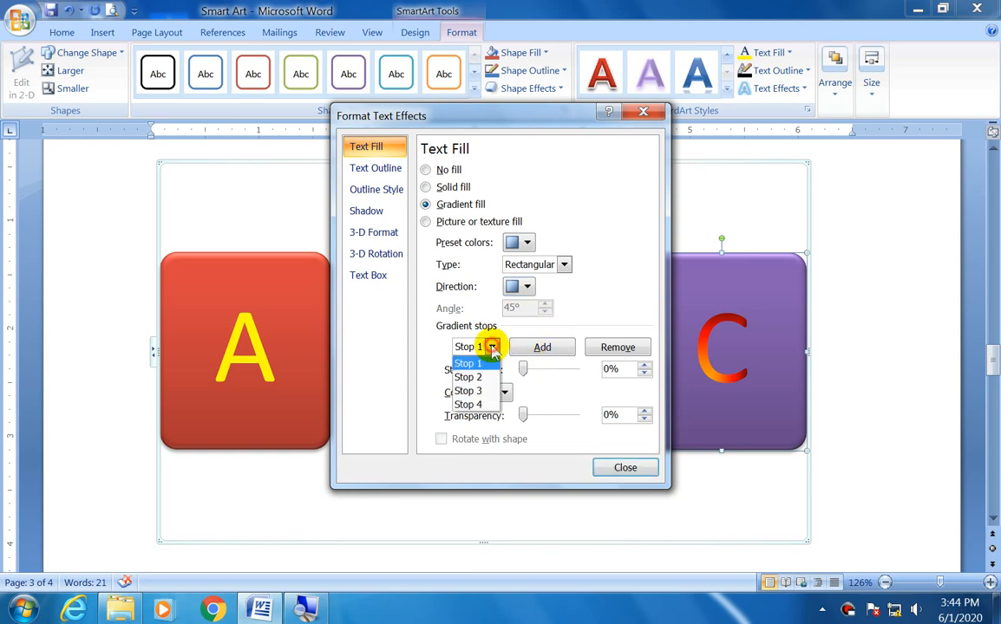
{"action": "left_click", "coordinate": [469, 364]}
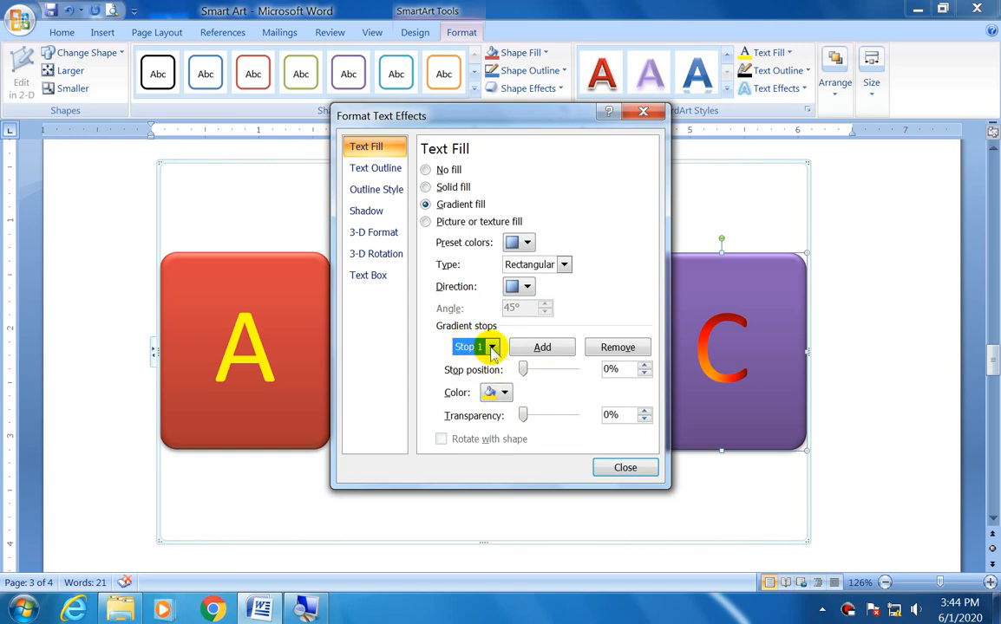
{"action": "left_click", "coordinate": [503, 392]}
{"action": "left_click", "coordinate": [486, 425]}
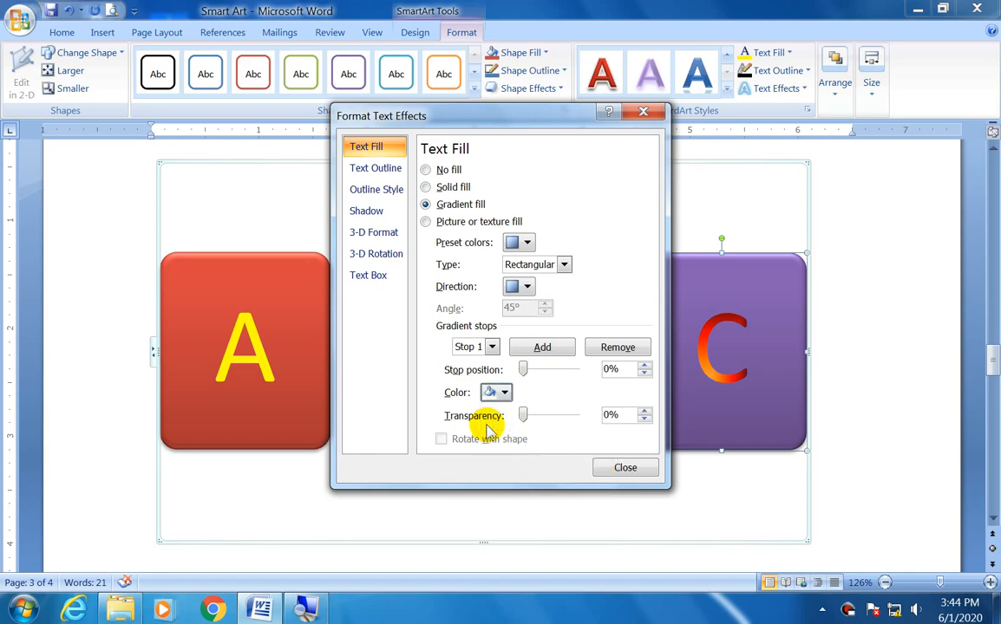
Set the color of gradient stop 4 in the letter C's fill to white
{"action": "left_click", "coordinate": [492, 347]}
{"action": "left_click", "coordinate": [481, 405]}
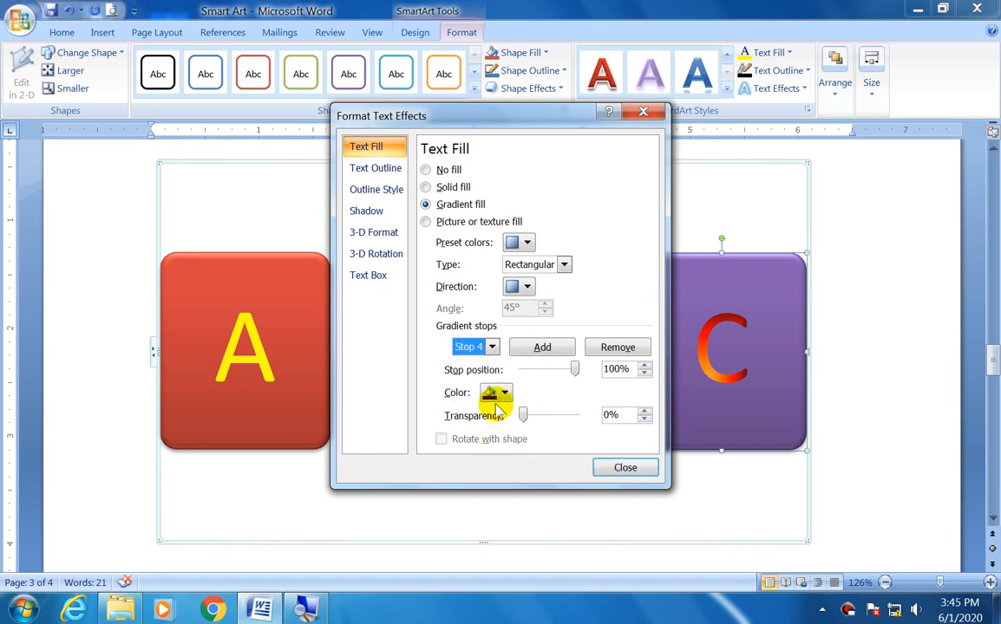
{"action": "left_click", "coordinate": [504, 395]}
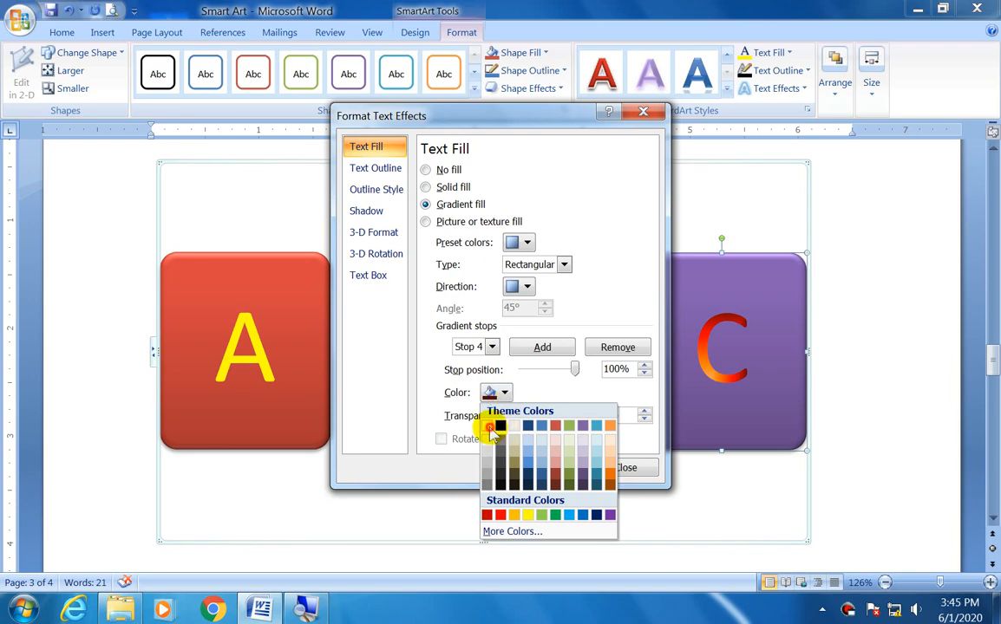
{"action": "left_click", "coordinate": [490, 426]}
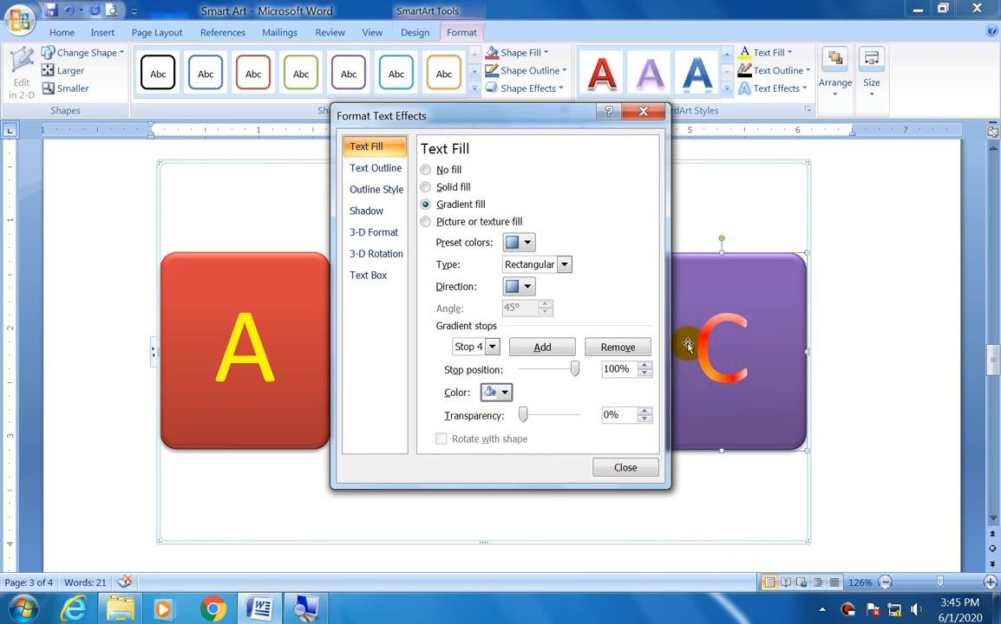
Remove gradient stop 1 from the letter C's fill
{"action": "left_click", "coordinate": [491, 347]}
{"action": "left_click", "coordinate": [473, 364]}
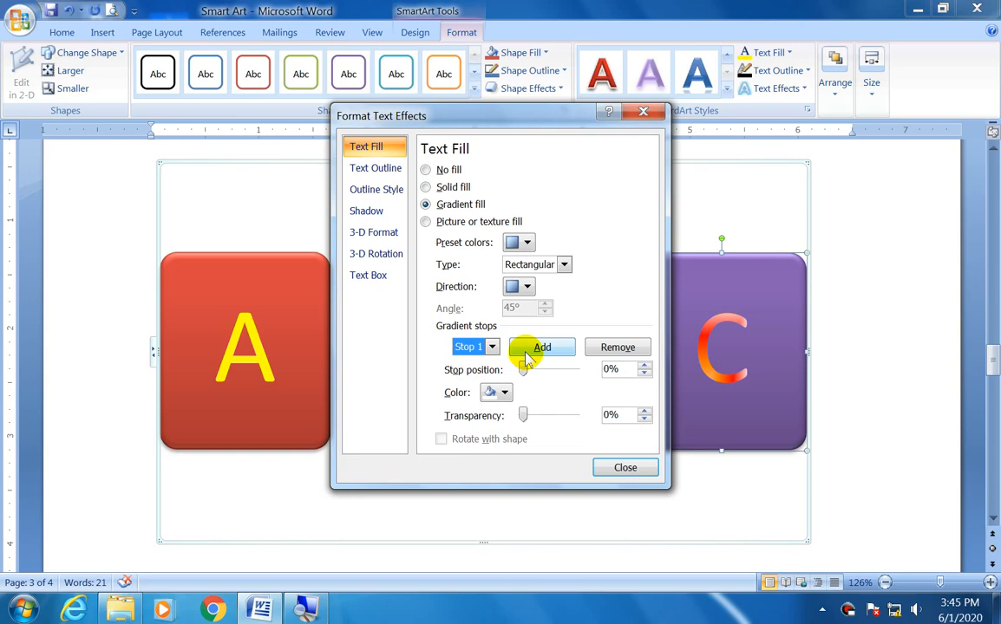
{"action": "left_click", "coordinate": [490, 347]}
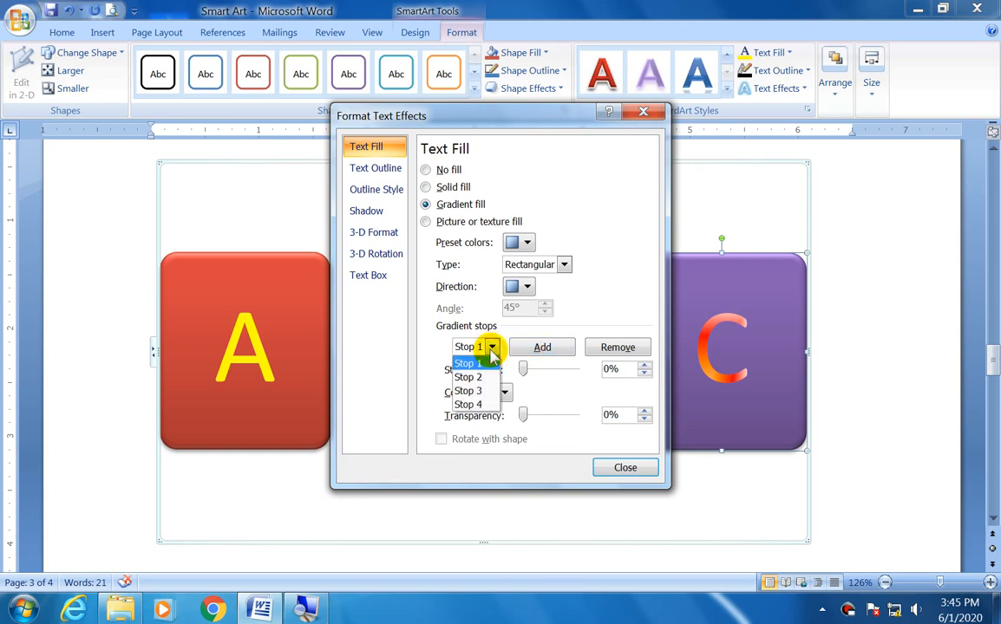
{"action": "left_click", "coordinate": [468, 363]}
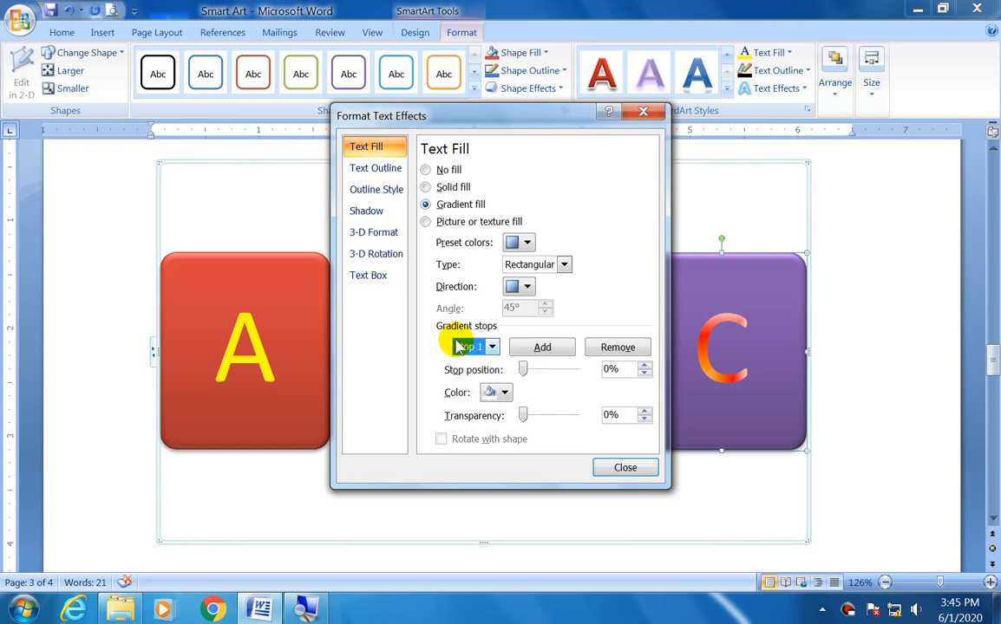
{"action": "left_click", "coordinate": [612, 350]}
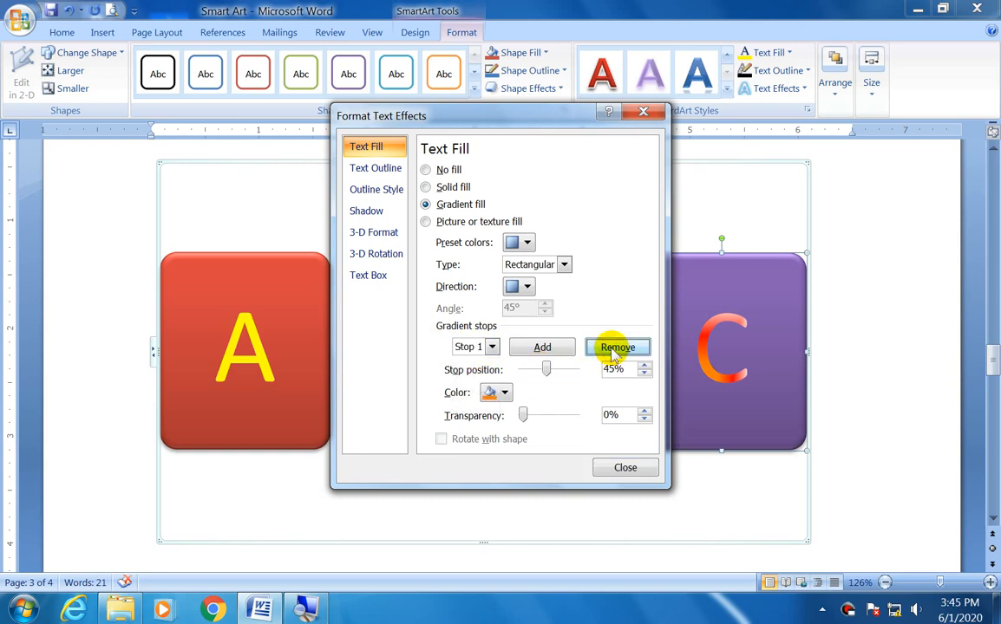
Review the remaining gradient stops and add a new stop to the letter C's fill
{"action": "left_click", "coordinate": [491, 347]}
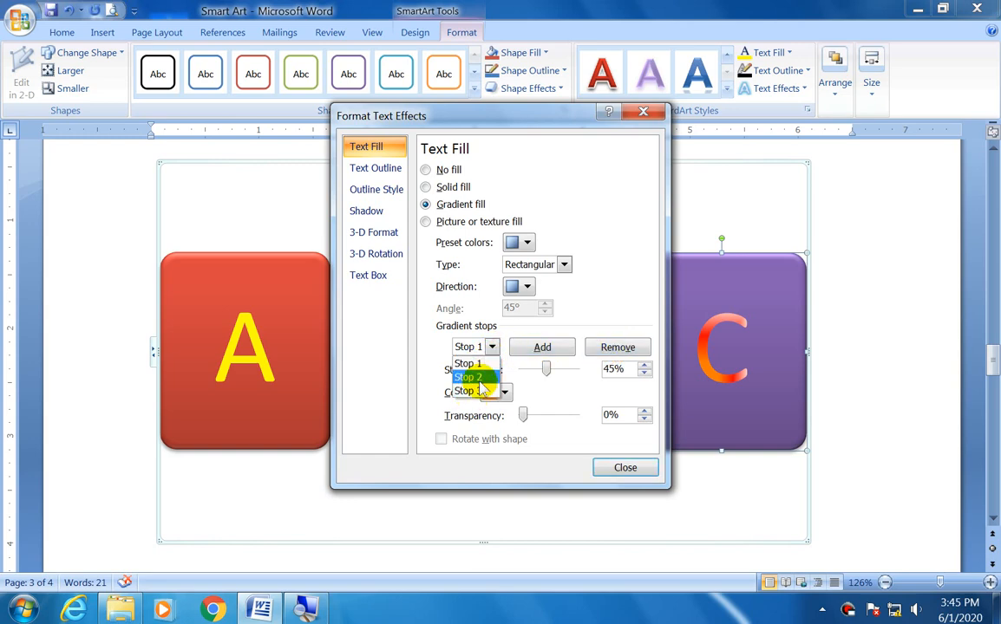
{"action": "left_click", "coordinate": [626, 301]}
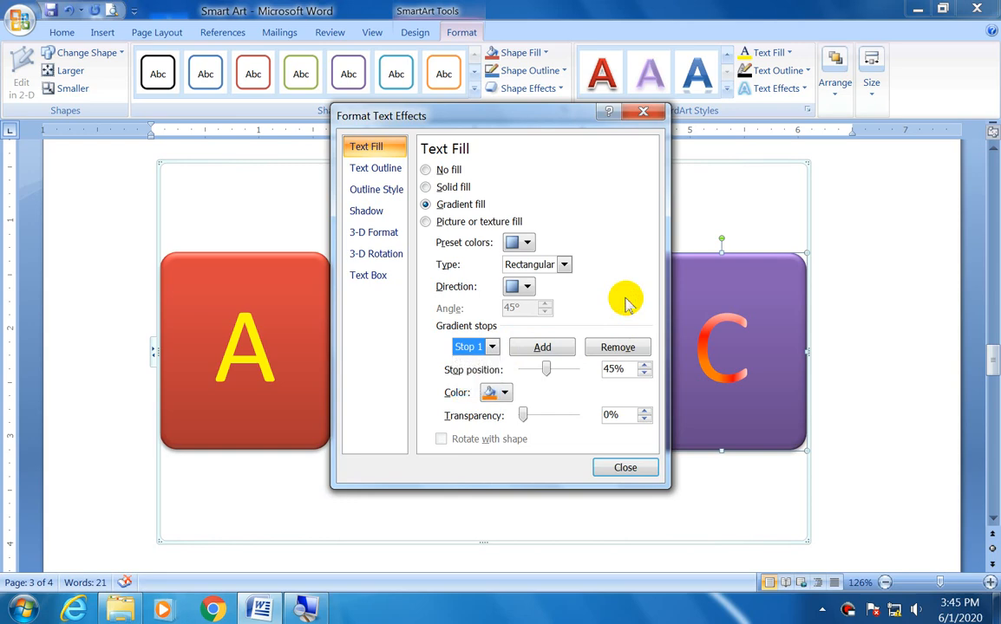
{"action": "left_click", "coordinate": [516, 347]}
Look through gradient stops 1, 2 and 3 to compare their positions and colors
{"action": "left_click", "coordinate": [492, 347]}
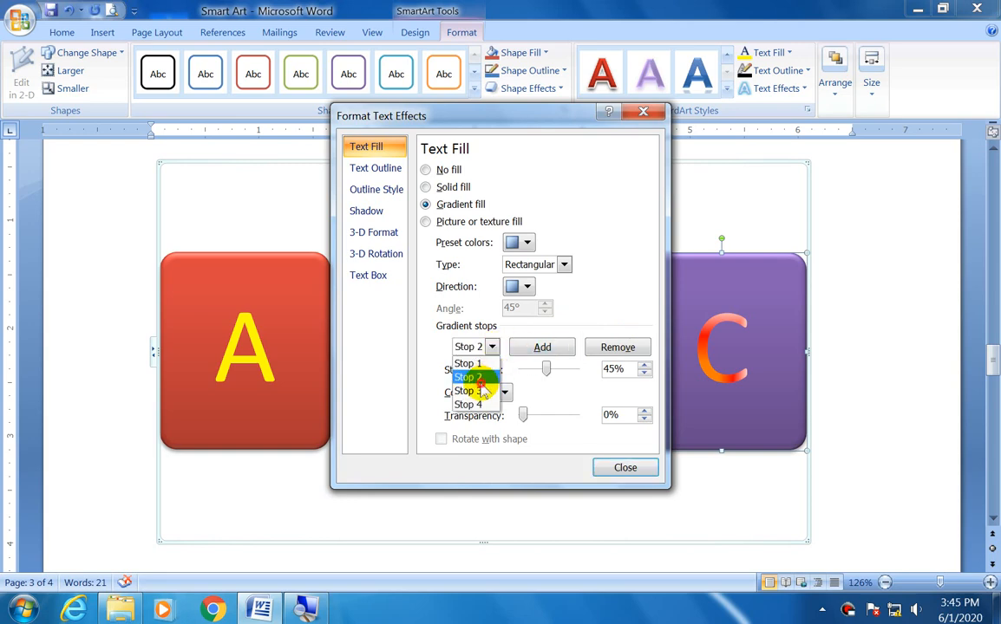
{"action": "left_click", "coordinate": [477, 378]}
{"action": "left_click", "coordinate": [492, 346]}
{"action": "left_click", "coordinate": [486, 364]}
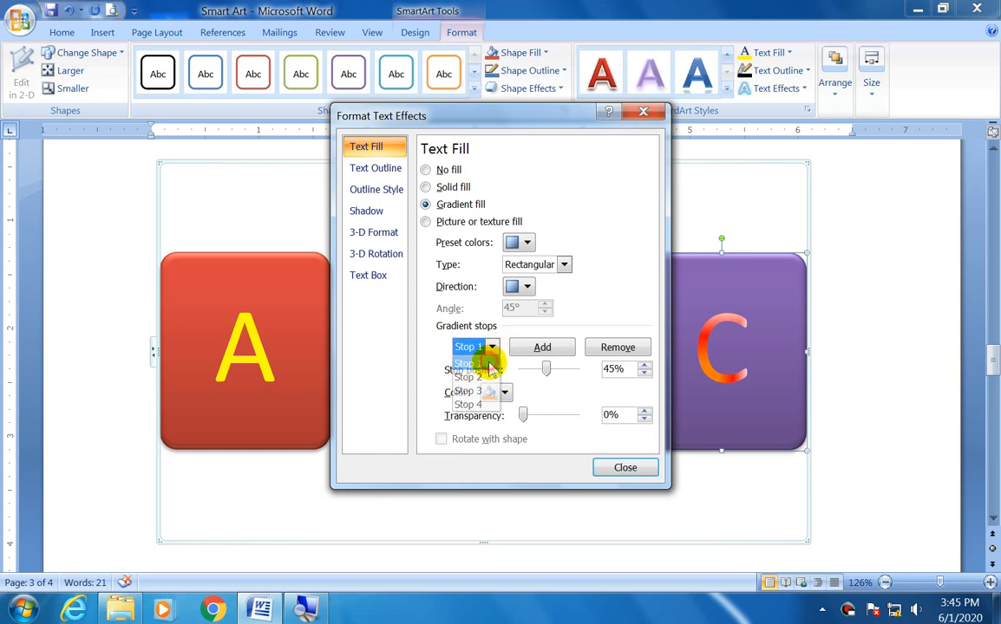
{"action": "left_click", "coordinate": [491, 347]}
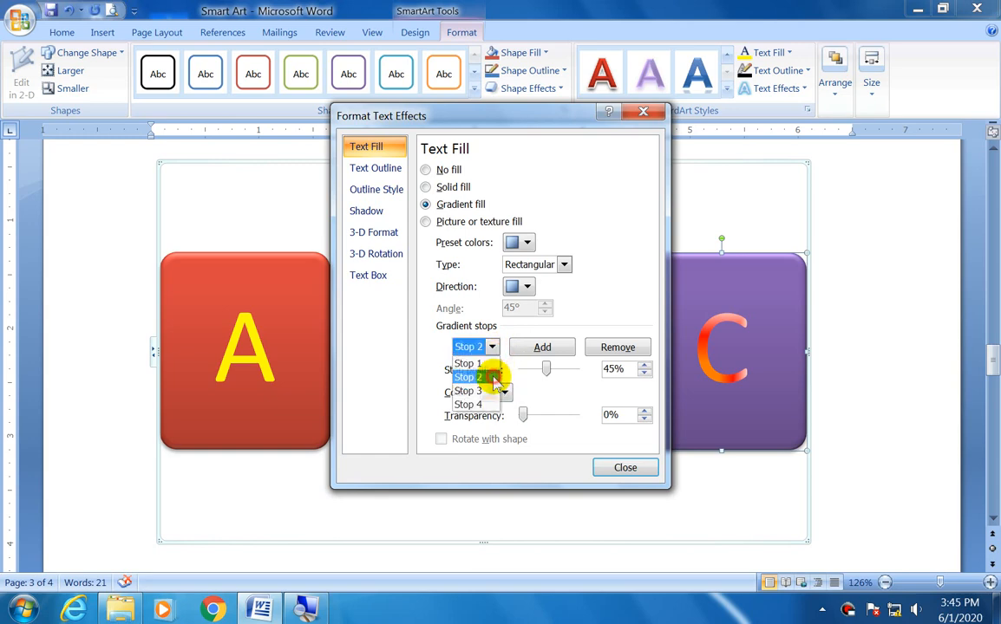
{"action": "left_click", "coordinate": [492, 380]}
{"action": "left_click", "coordinate": [494, 347]}
{"action": "left_click", "coordinate": [481, 391]}
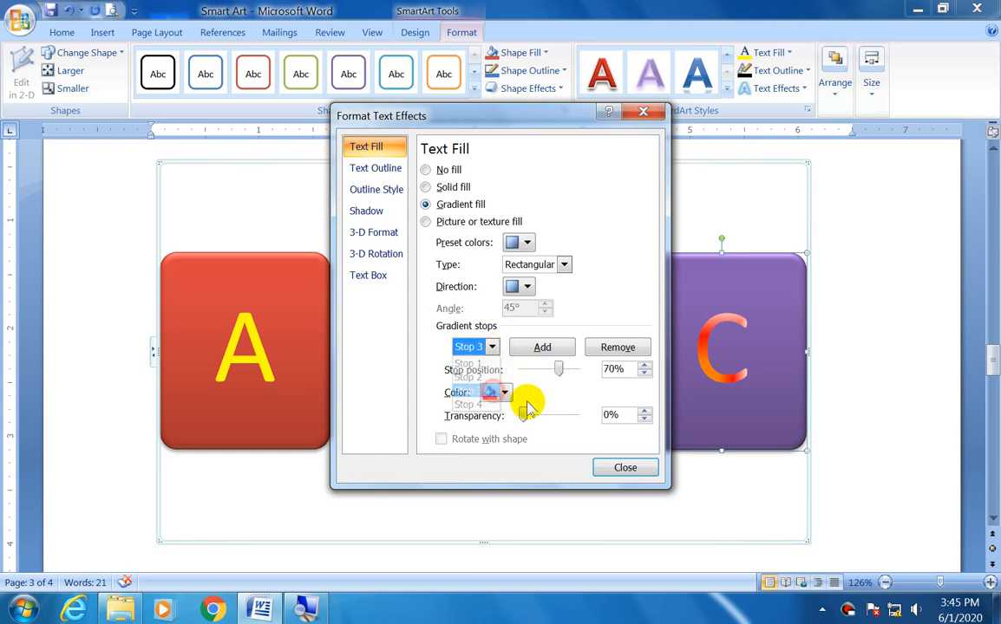
Set the color of gradient stop 1 in the letter C's fill to standard green
{"action": "left_click", "coordinate": [492, 347]}
{"action": "left_click", "coordinate": [487, 364]}
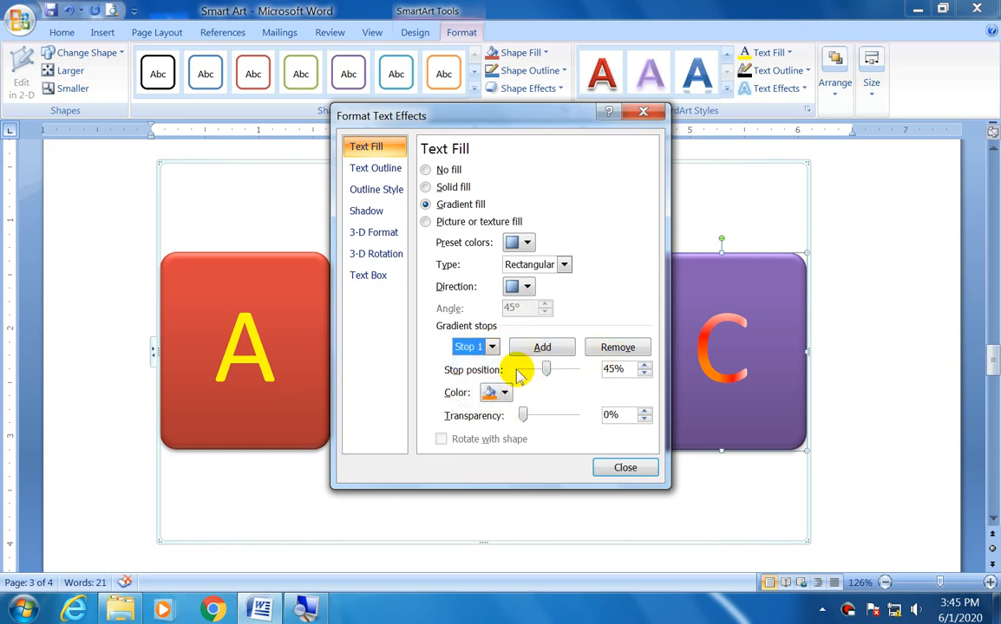
{"action": "left_click", "coordinate": [496, 393]}
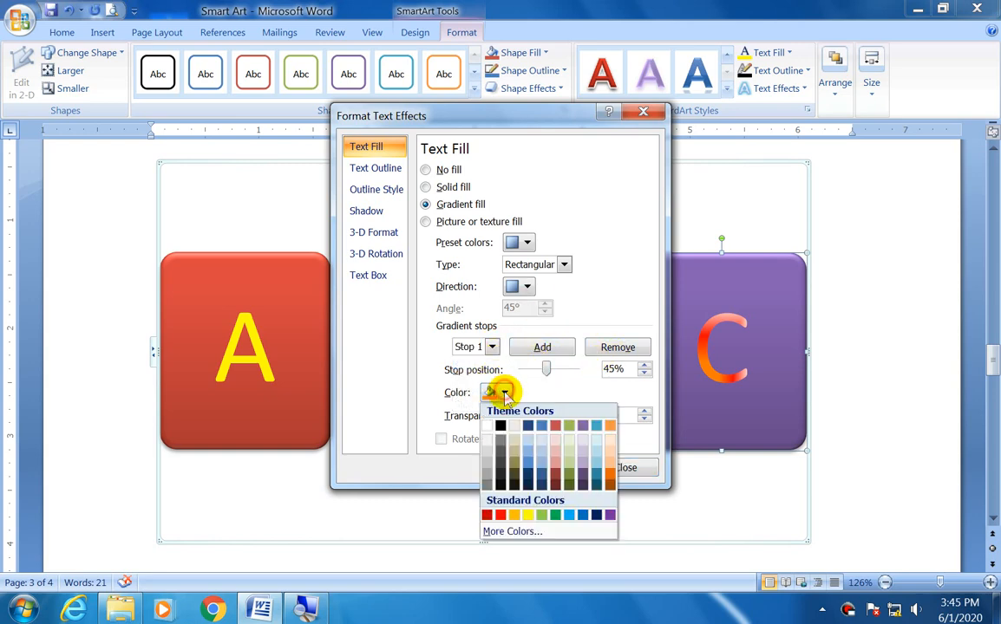
{"action": "left_click", "coordinate": [554, 515]}
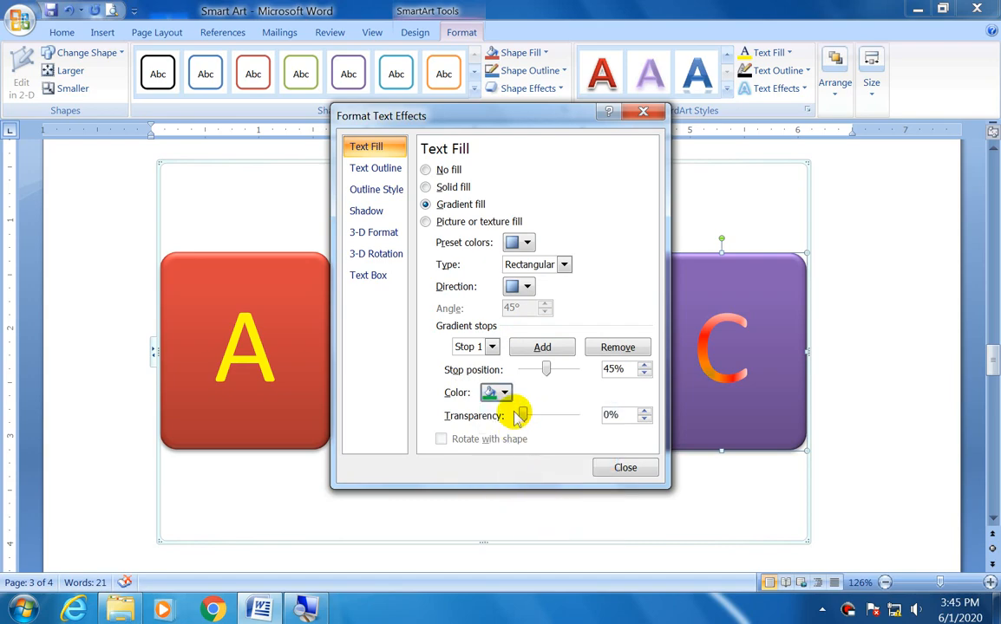
Set the position of gradient stop 1 to 57% with 0% transparency, and close the text effects settings
{"action": "left_click_drag", "start_coordinate": [548, 370], "coordinate": [558, 374]}
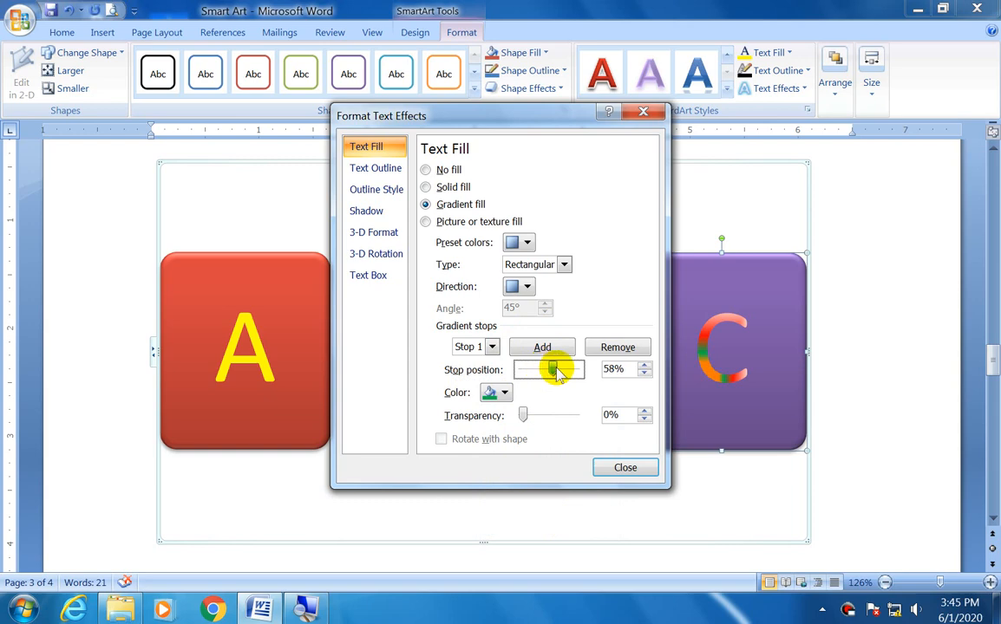
{"action": "left_click_drag", "start_coordinate": [564, 370], "coordinate": [554, 371]}
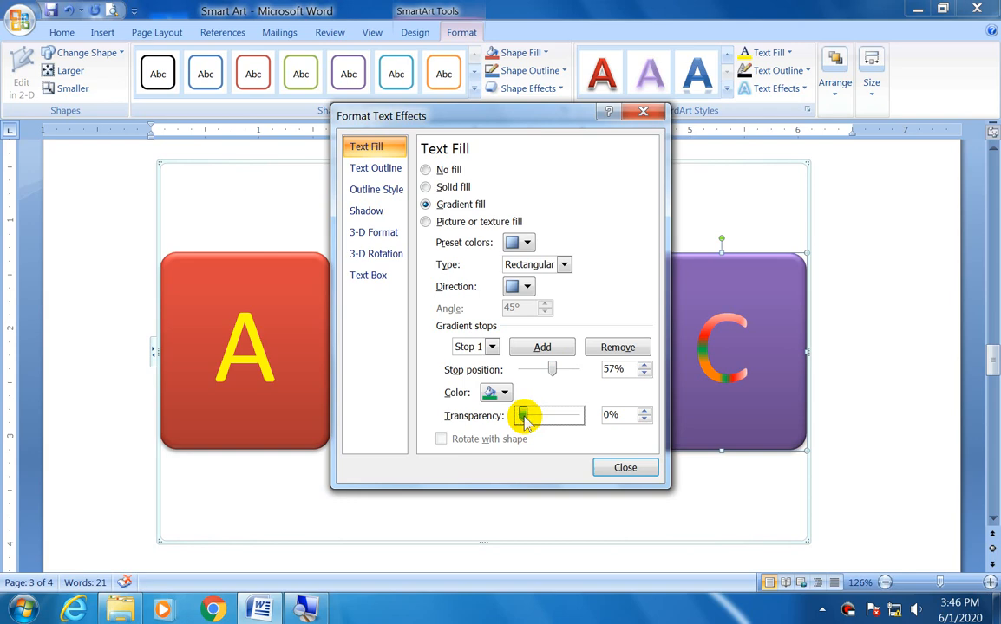
{"action": "mouse_move", "coordinate": [523, 416]}
{"action": "left_mouse_down"}
{"action": "mouse_move", "coordinate": [580, 422]}
{"action": "mouse_move", "coordinate": [520, 423]}
{"action": "left_mouse_up"}
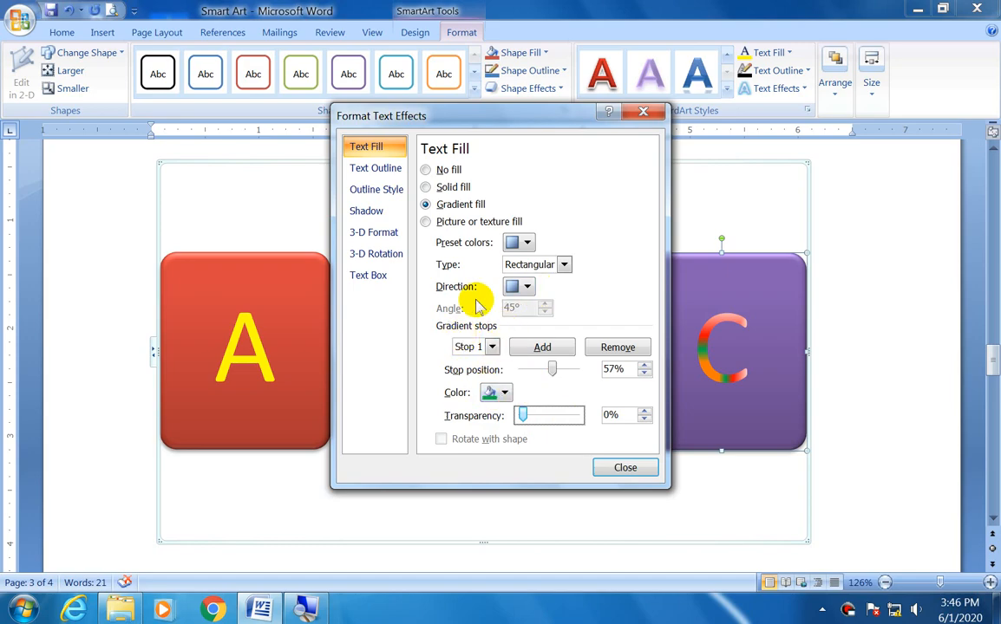
{"action": "left_click", "coordinate": [638, 467]}
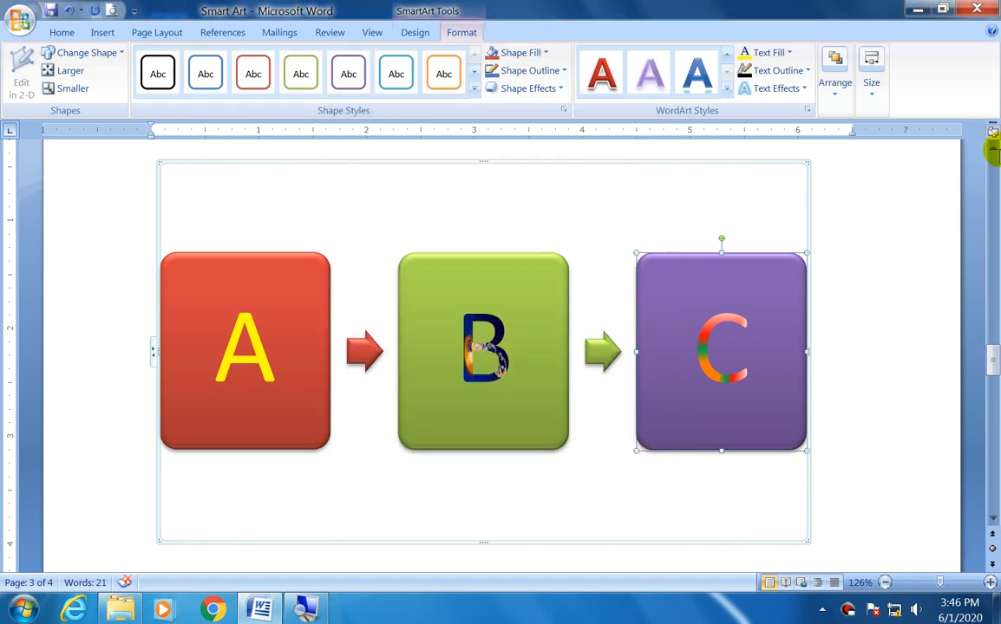
Give the letter C a black text outline and the second reflection variation in the first row
{"action": "left_click", "coordinate": [787, 69]}
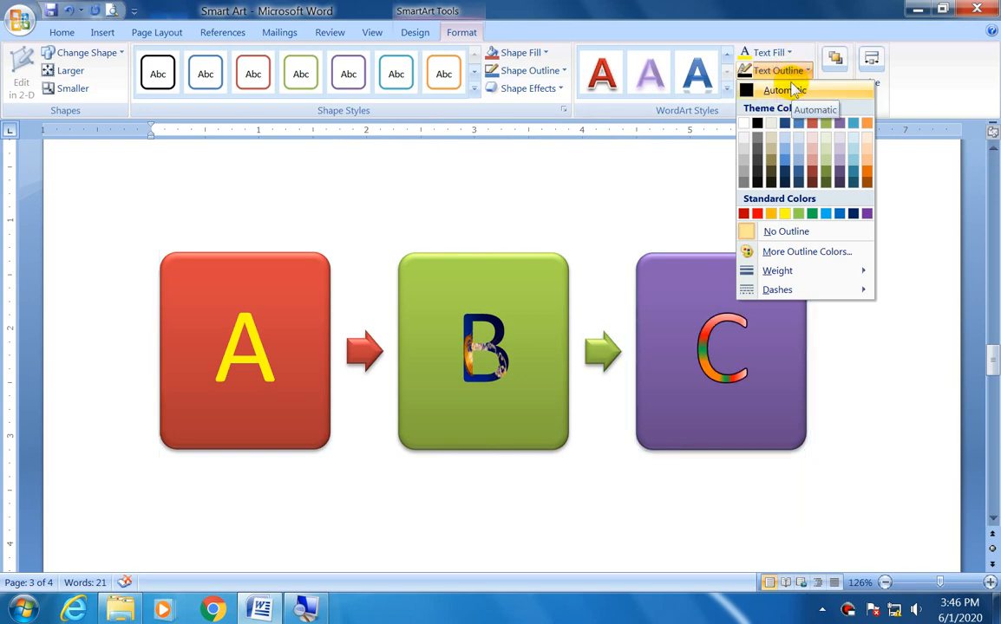
{"action": "left_click", "coordinate": [757, 128]}
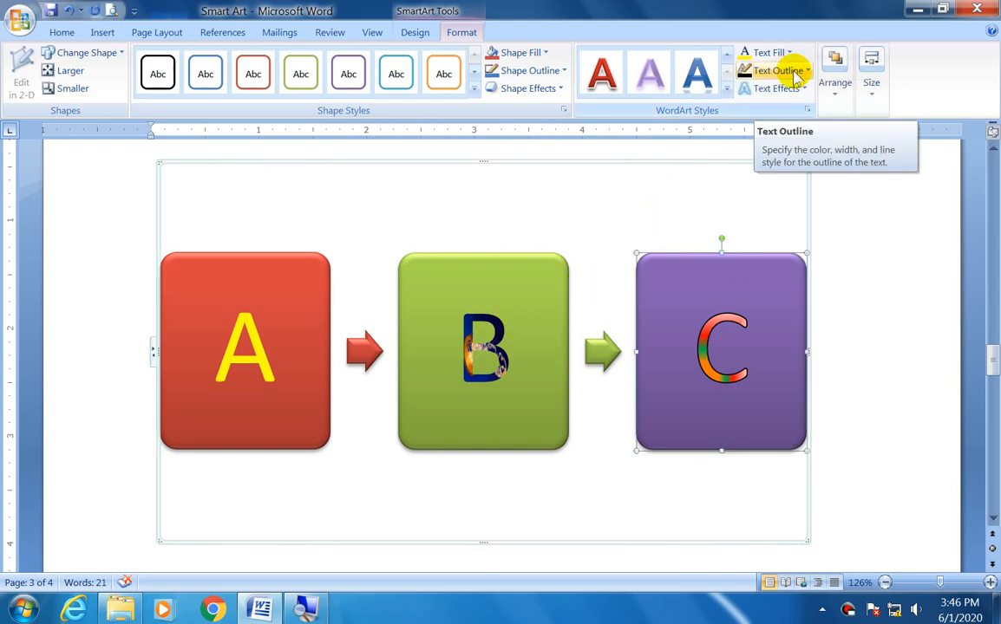
{"action": "left_click", "coordinate": [792, 90]}
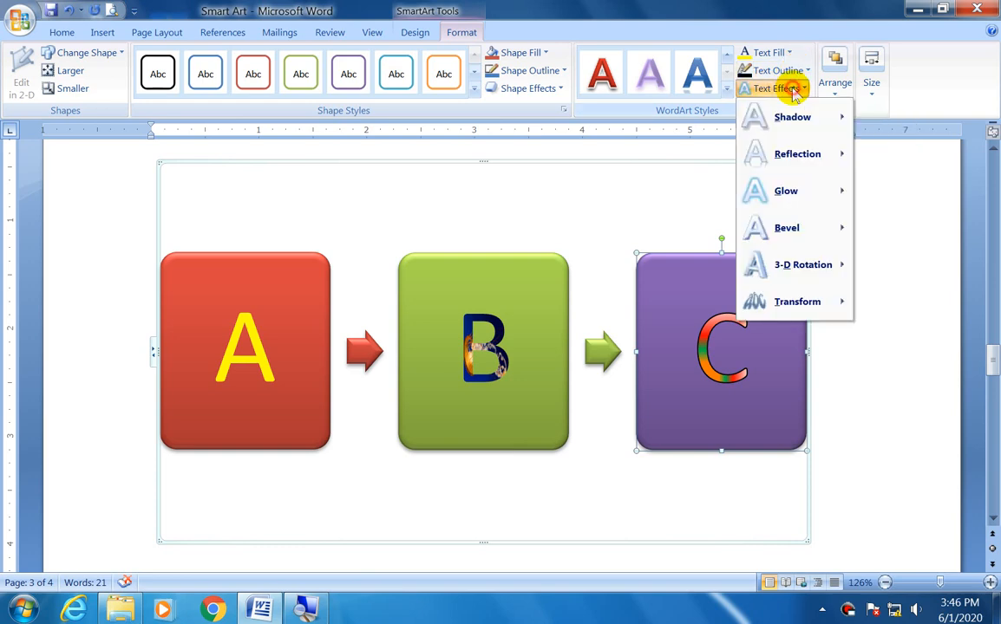
{"action": "mouse_move", "coordinate": [795, 123]}
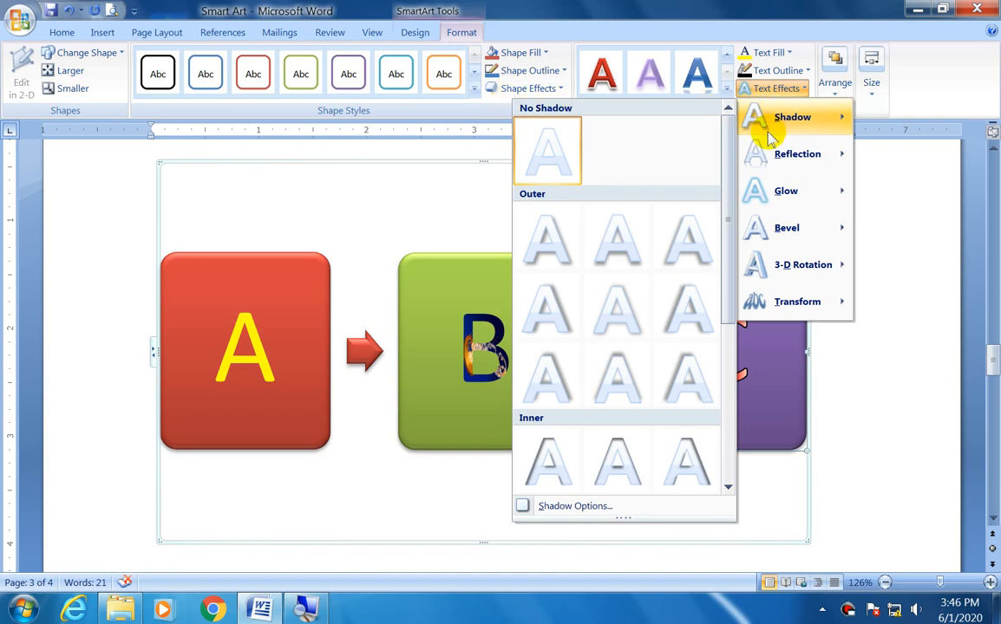
{"action": "mouse_move", "coordinate": [766, 167]}
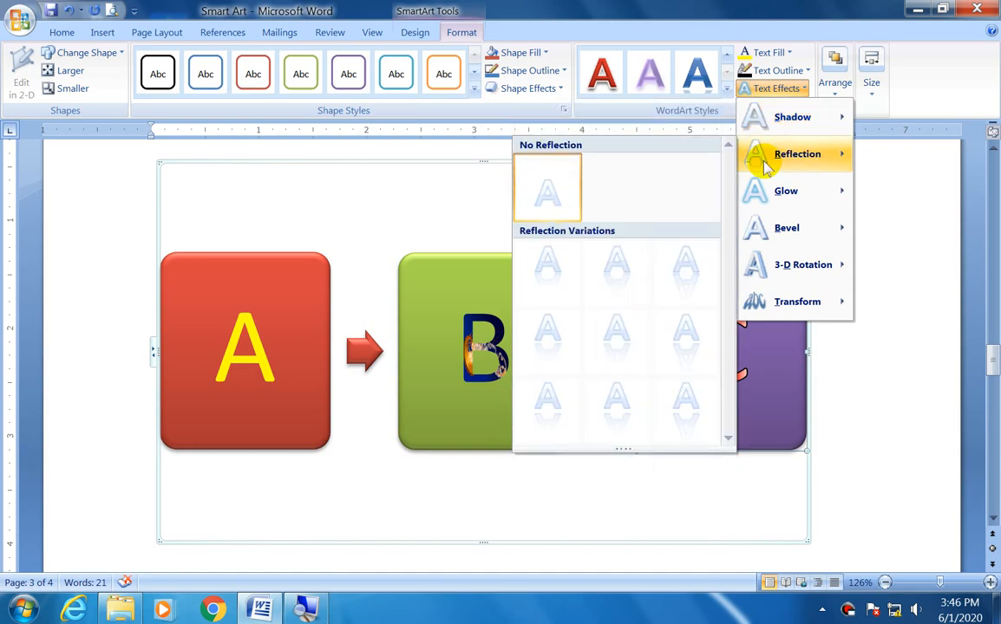
{"action": "left_click", "coordinate": [616, 276]}
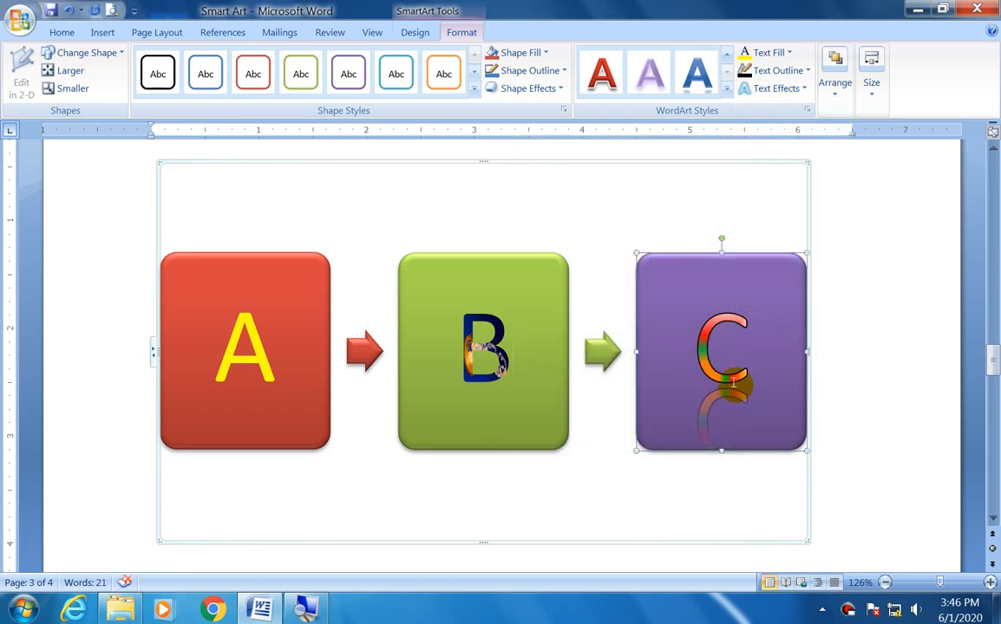
{"action": "left_click", "coordinate": [746, 88]}
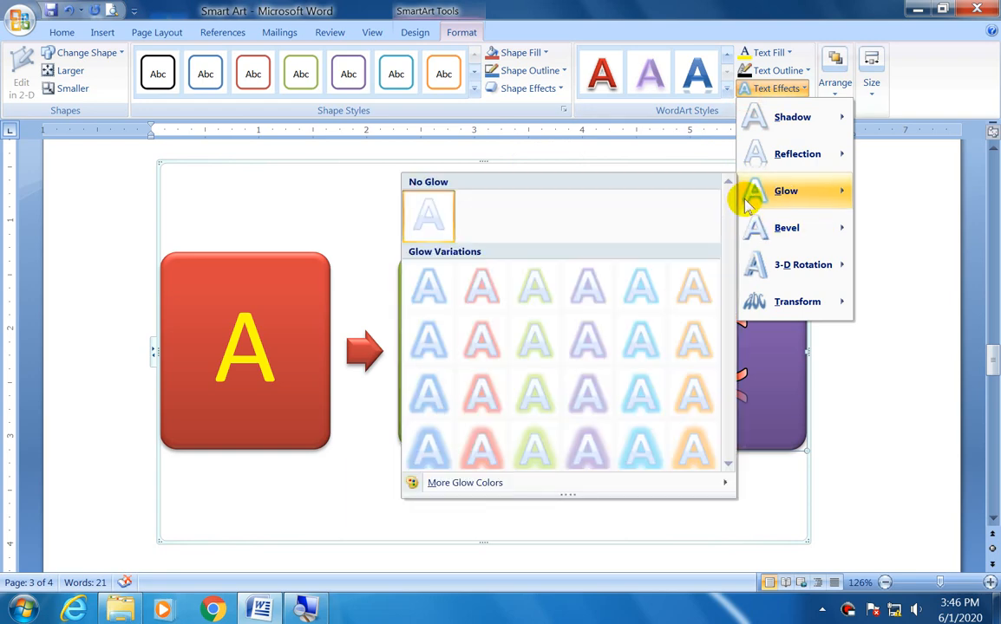
{"action": "mouse_move", "coordinate": [750, 236]}
{"action": "mouse_move", "coordinate": [754, 276]}
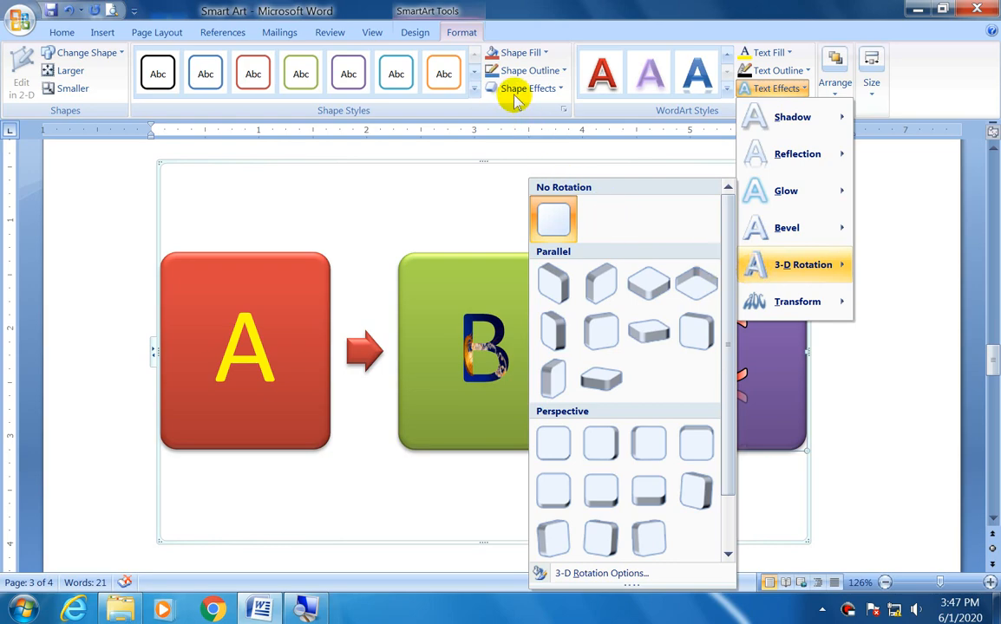
{"action": "mouse_move", "coordinate": [783, 300]}
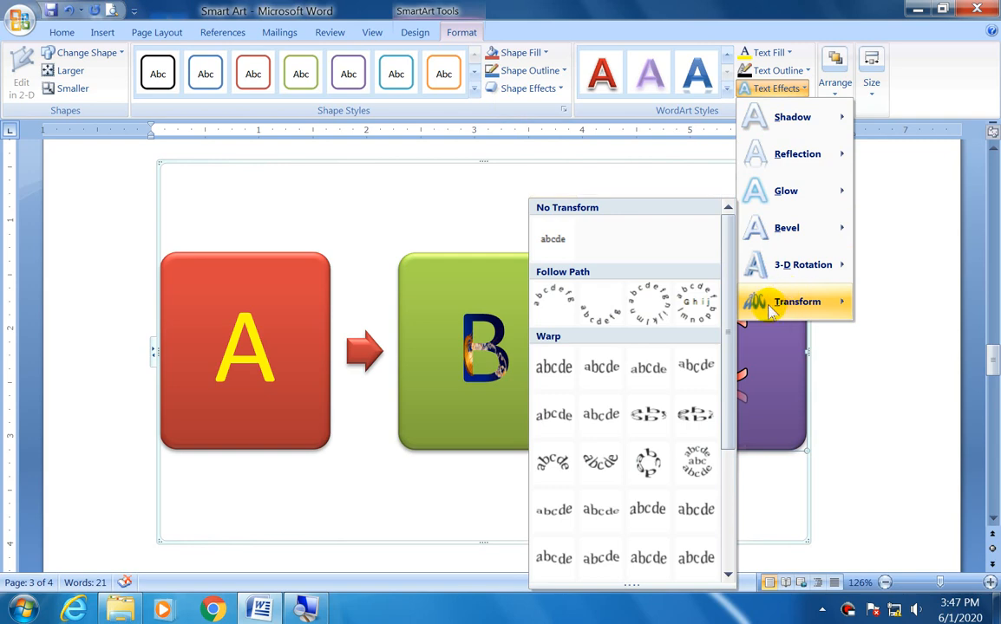
{"action": "left_click", "coordinate": [538, 162]}
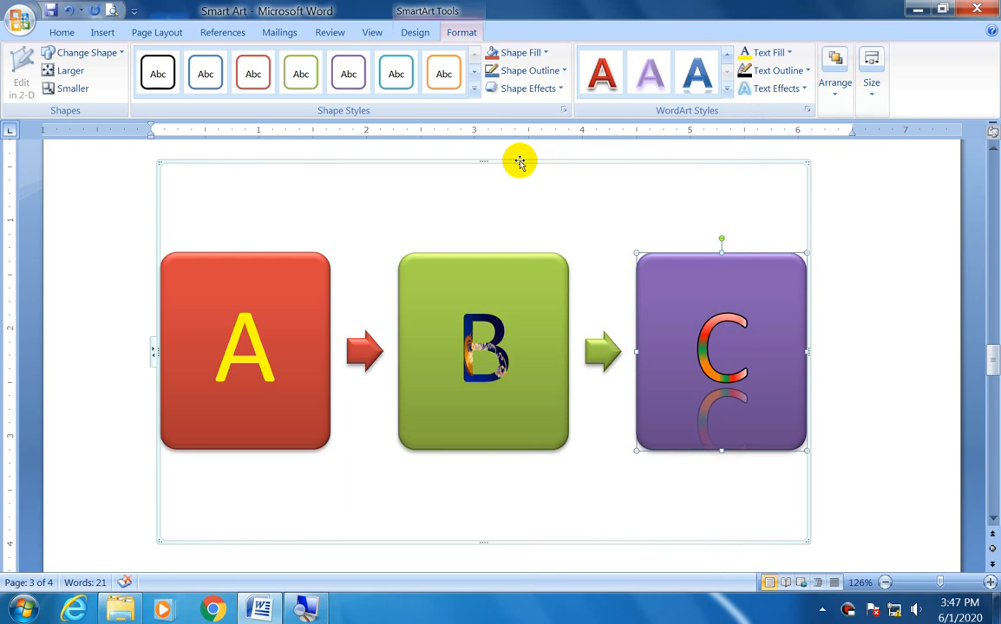
Apply the octagonal warp transform, second in the first Warp row, to the text of the whole SmartArt graphic
{"action": "left_click", "coordinate": [519, 162]}
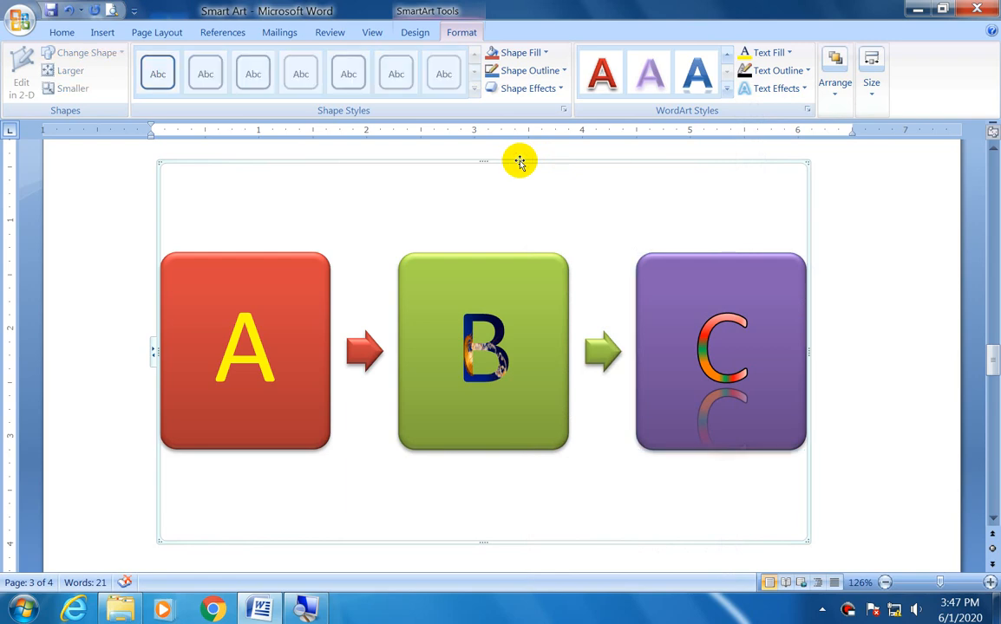
{"action": "left_click", "coordinate": [768, 88]}
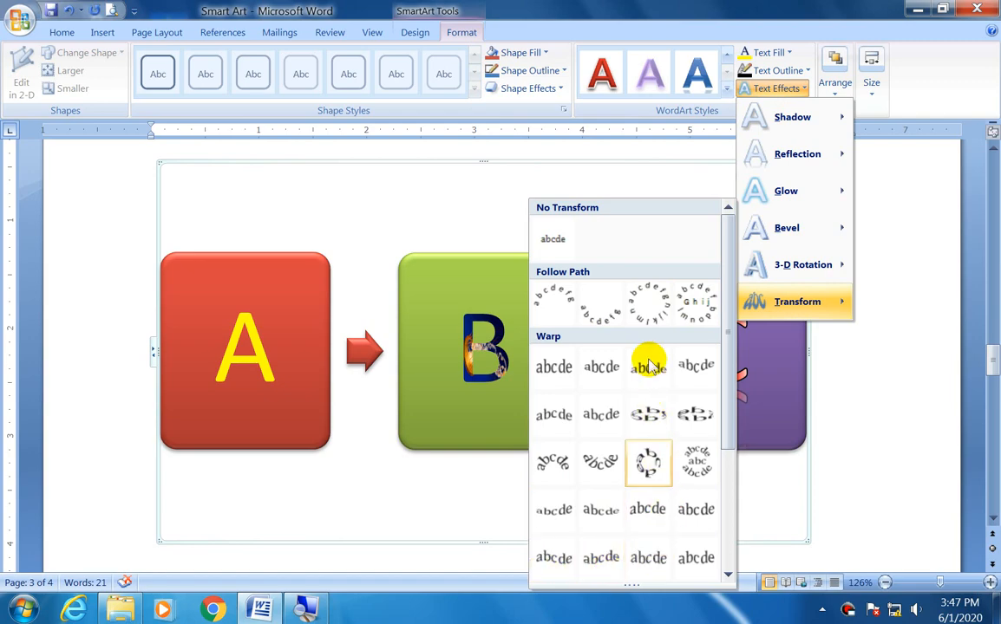
{"action": "left_click", "coordinate": [605, 375]}
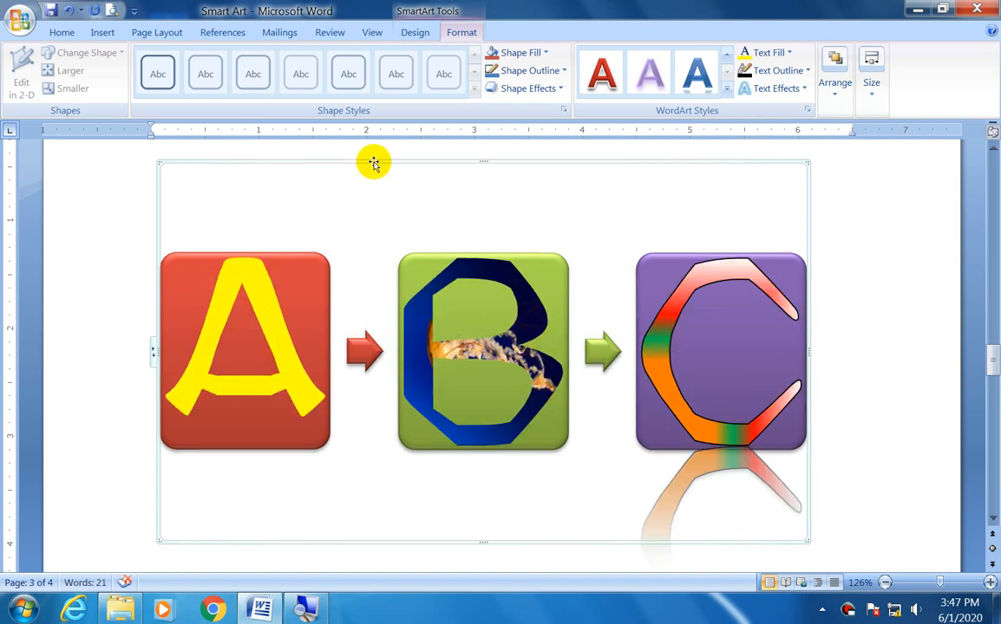
Change the letter A's text transform to the first, square warp in the red block
{"action": "left_click", "coordinate": [300, 262]}
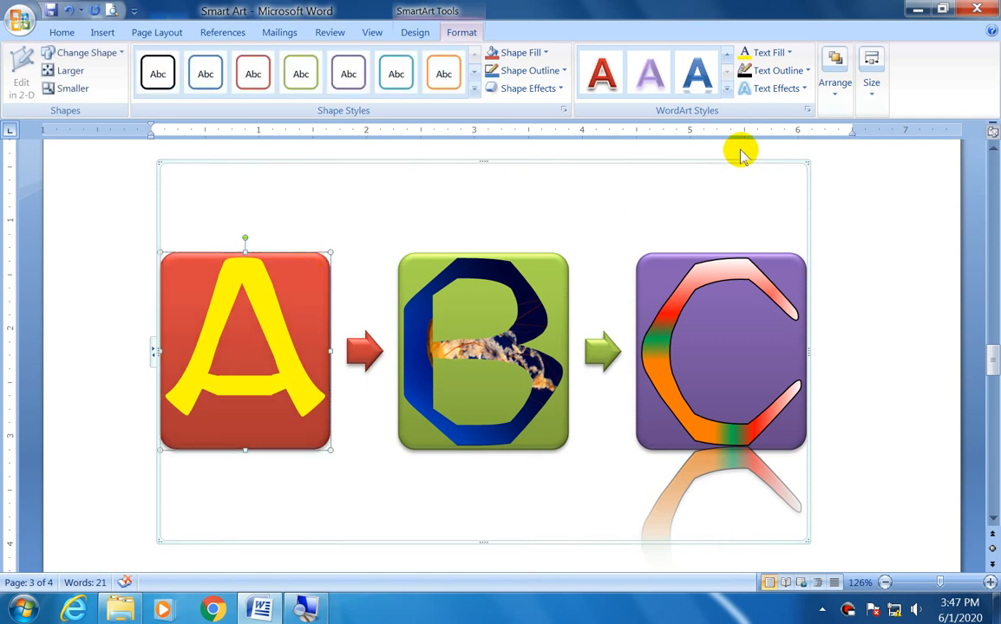
{"action": "left_click", "coordinate": [748, 91]}
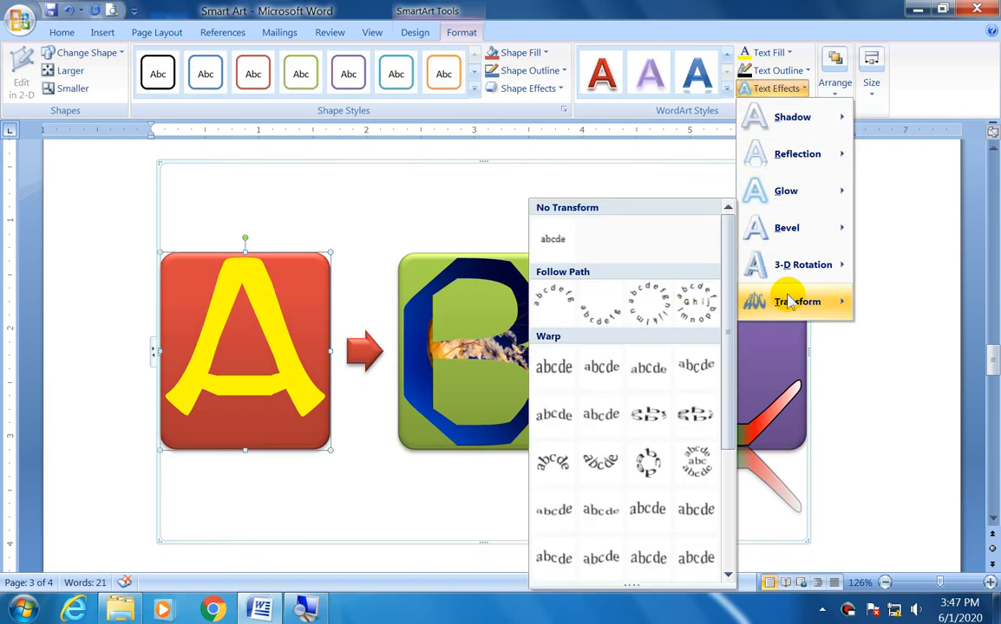
{"action": "left_click", "coordinate": [551, 367]}
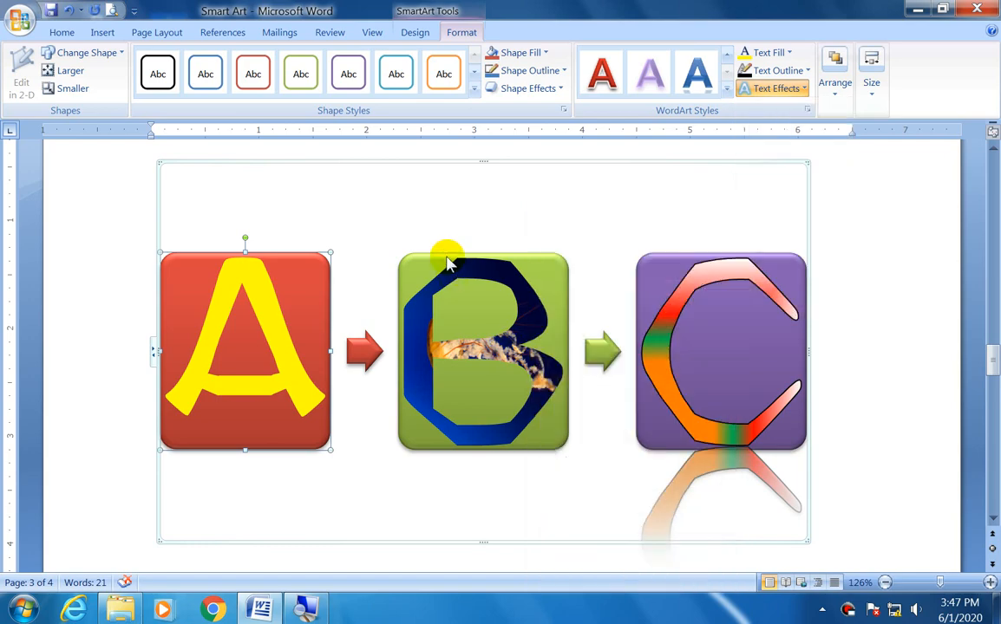
Change the letter C's text transform to the warp that tapers toward the letter's right side
{"action": "left_click", "coordinate": [731, 255]}
{"action": "left_click", "coordinate": [780, 71]}
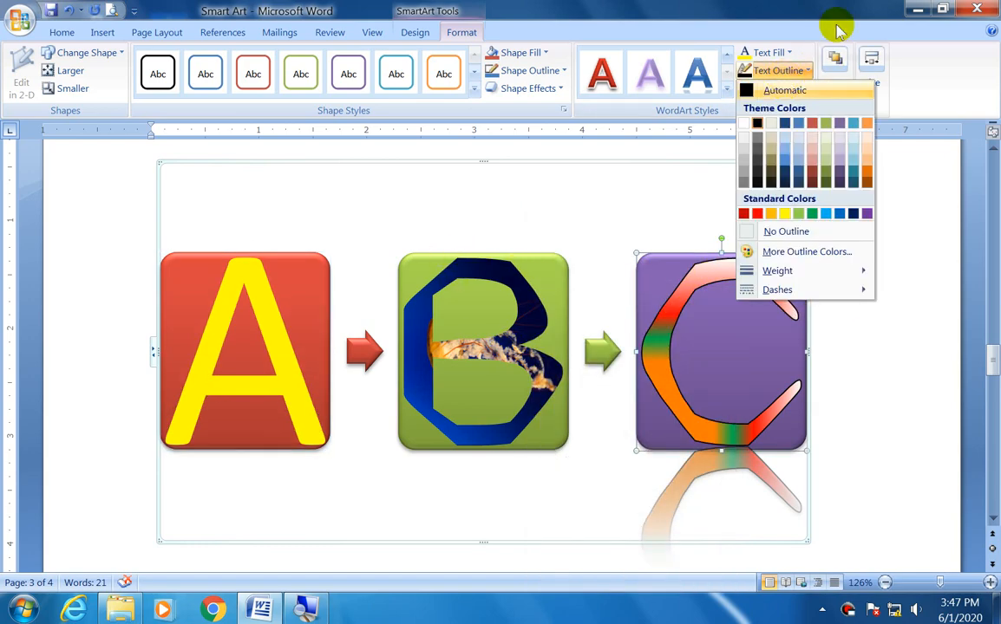
{"action": "left_click", "coordinate": [800, 89]}
{"action": "left_click", "coordinate": [800, 89]}
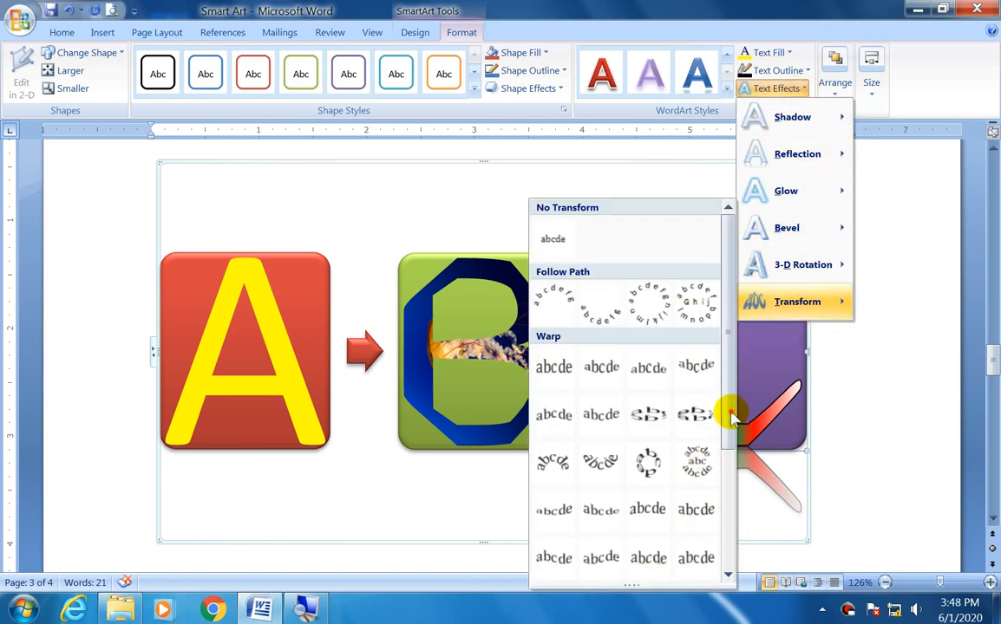
{"action": "scroll", "coordinate": [731, 488], "scroll_direction": "down", "scroll_amount": 5}
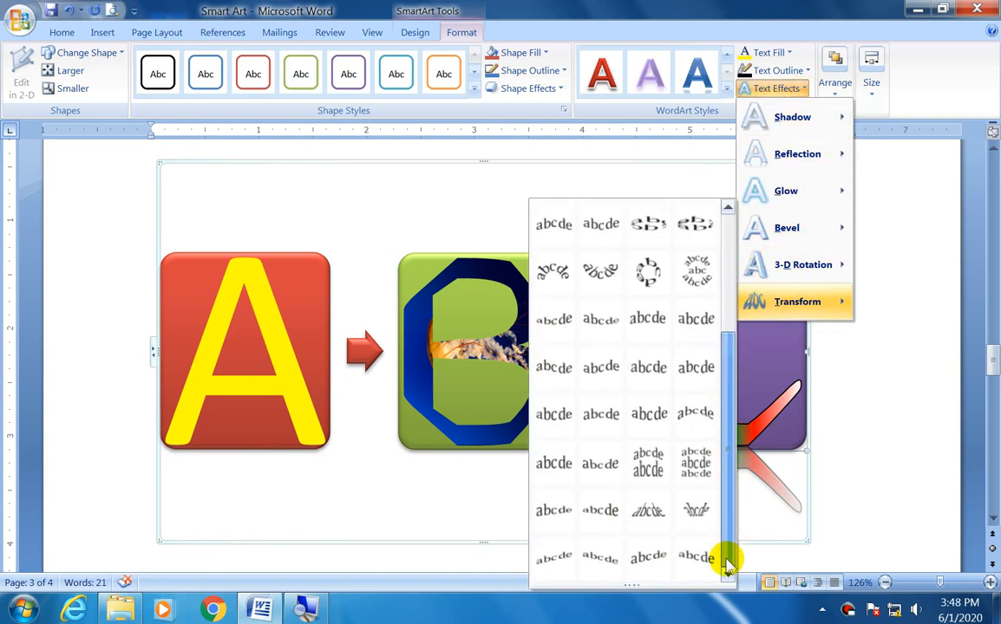
{"action": "left_click", "coordinate": [552, 527]}
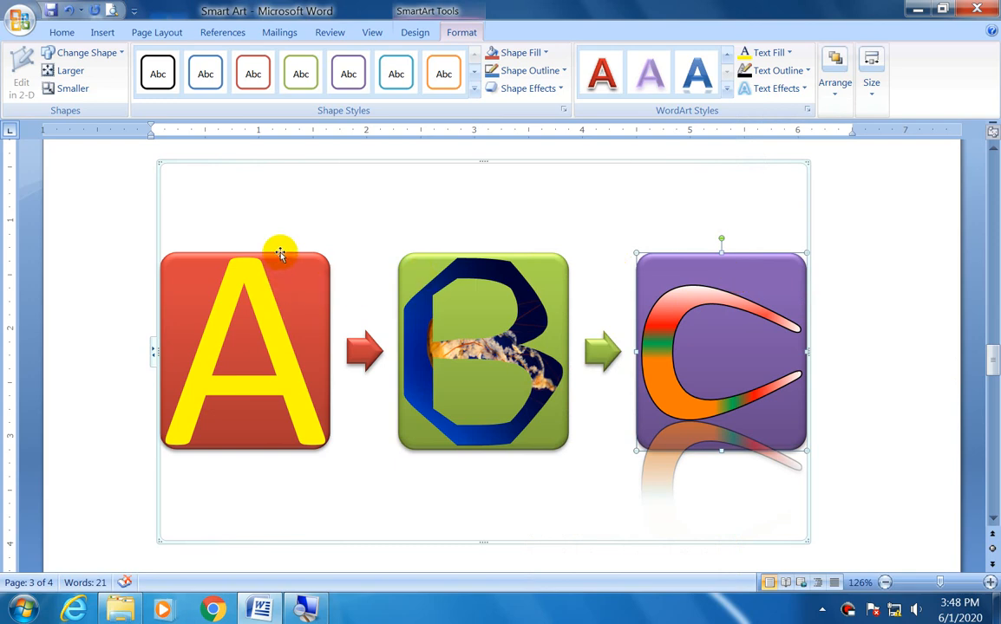
Fill the background of the whole SmartArt graphic with the plain cream paper texture
{"action": "left_click", "coordinate": [368, 165]}
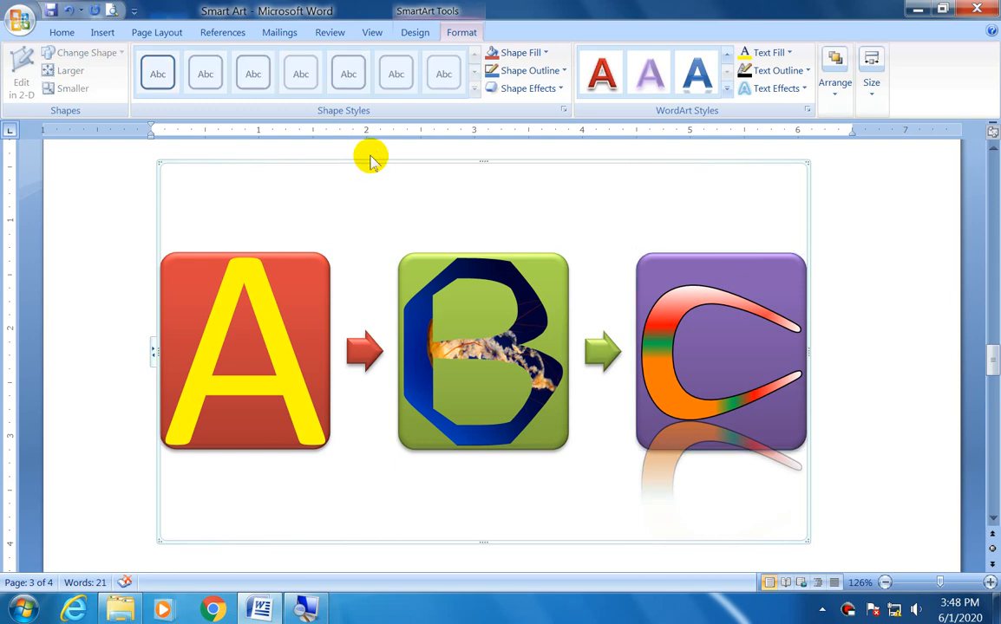
{"action": "left_click", "coordinate": [371, 165]}
{"action": "left_click", "coordinate": [376, 163]}
{"action": "left_click", "coordinate": [375, 162]}
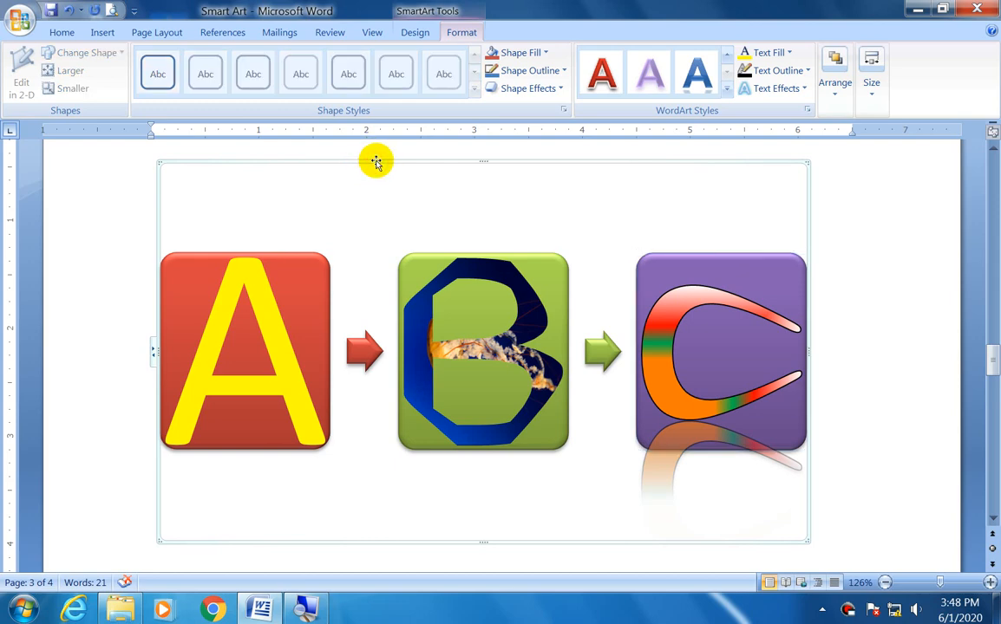
{"action": "left_click", "coordinate": [508, 52]}
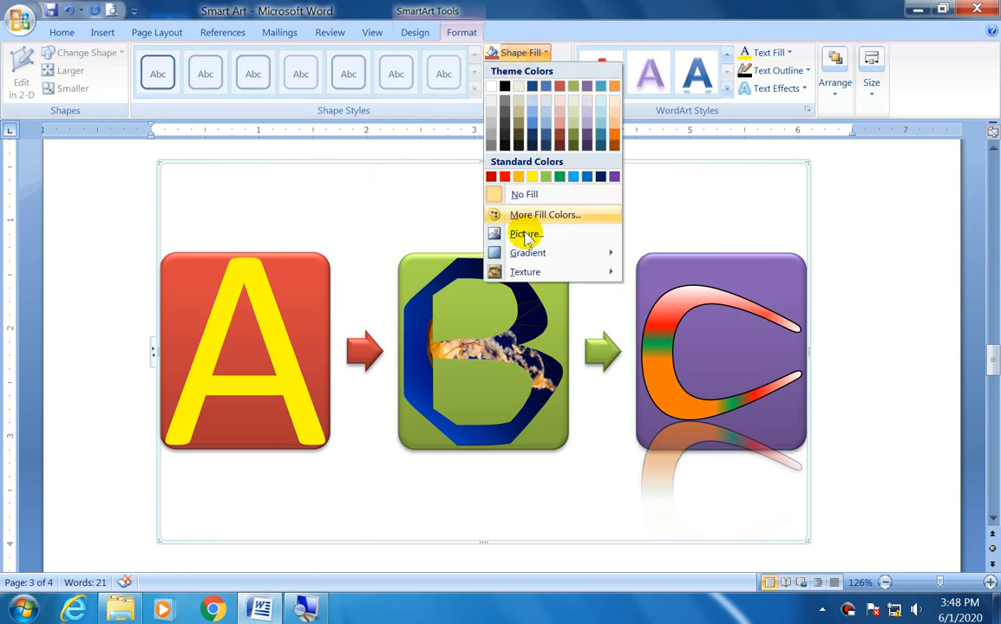
{"action": "mouse_move", "coordinate": [525, 274]}
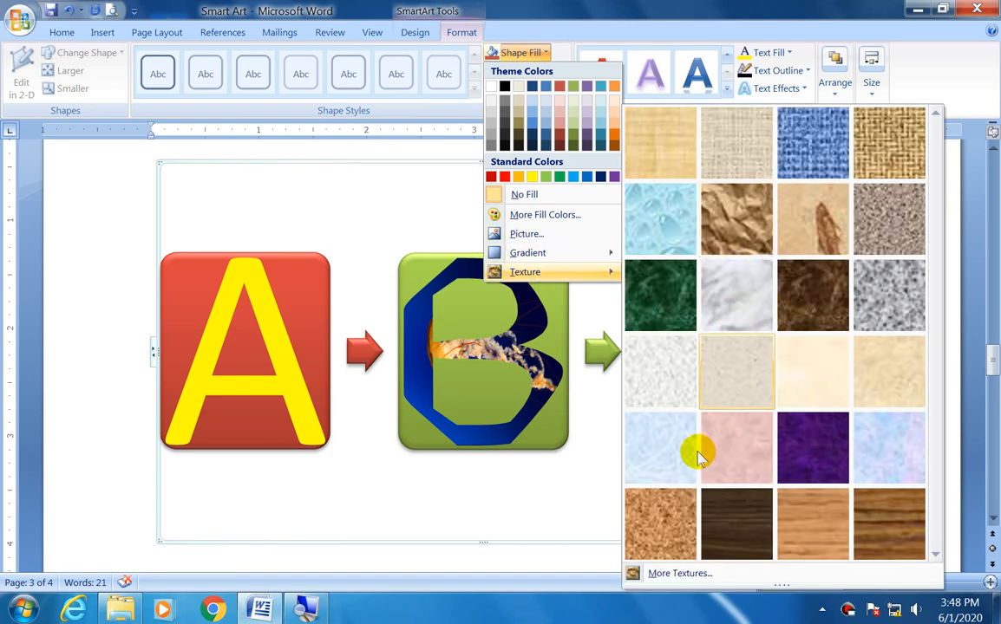
{"action": "left_click", "coordinate": [818, 381]}
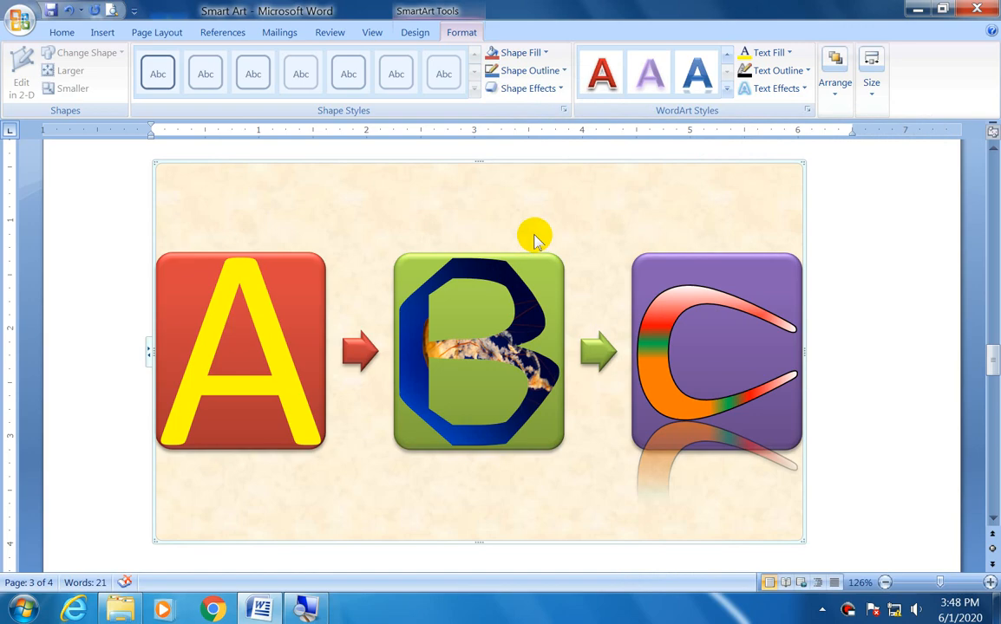
View the page with the formatted SmartArt graphic in print preview
{"action": "left_click", "coordinate": [525, 52]}
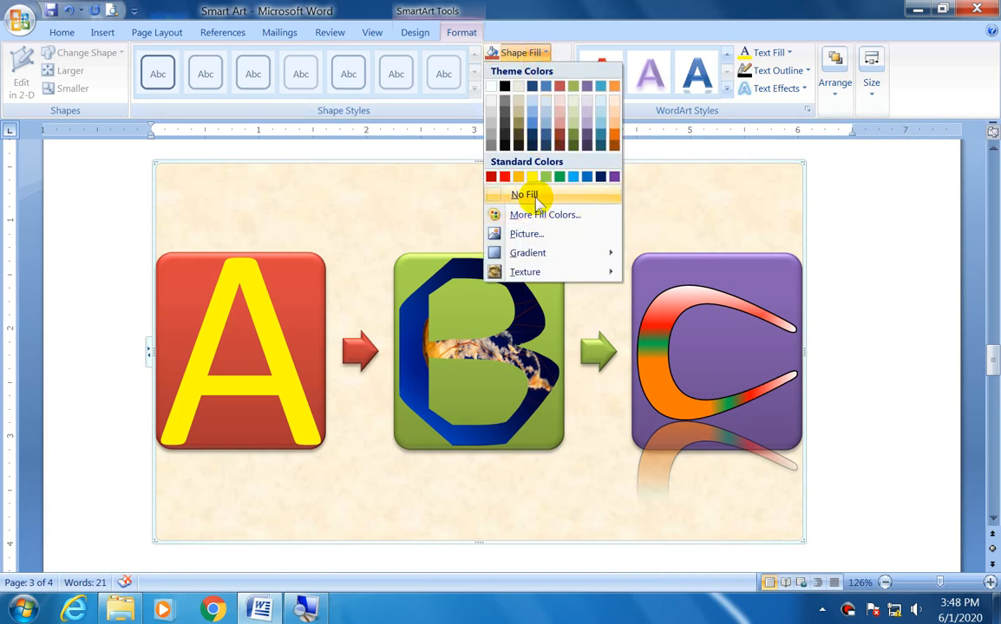
{"action": "left_click", "coordinate": [853, 224]}
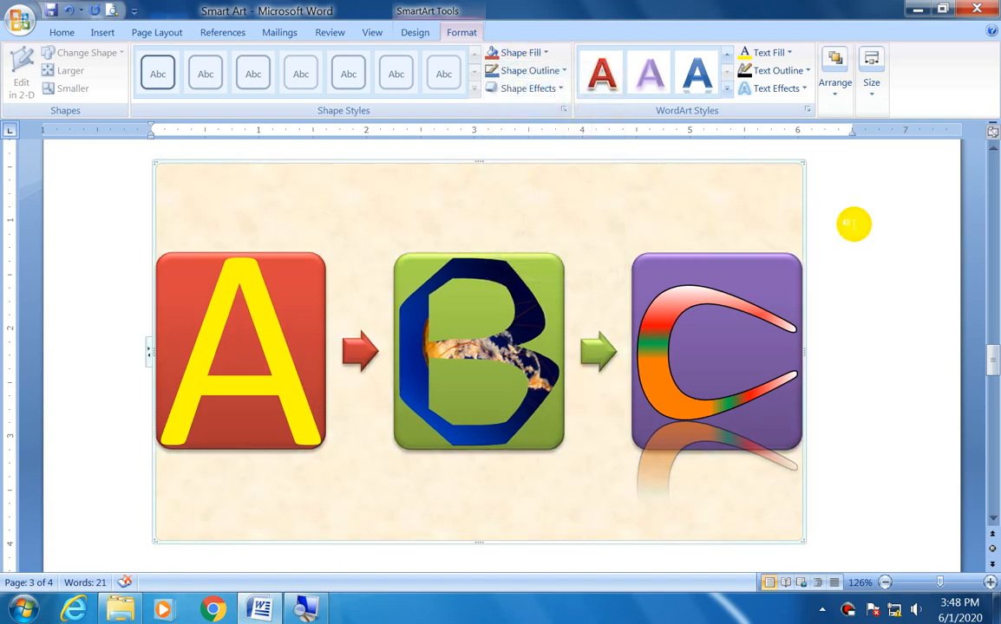
{"action": "key", "text": "ctrl+F2"}
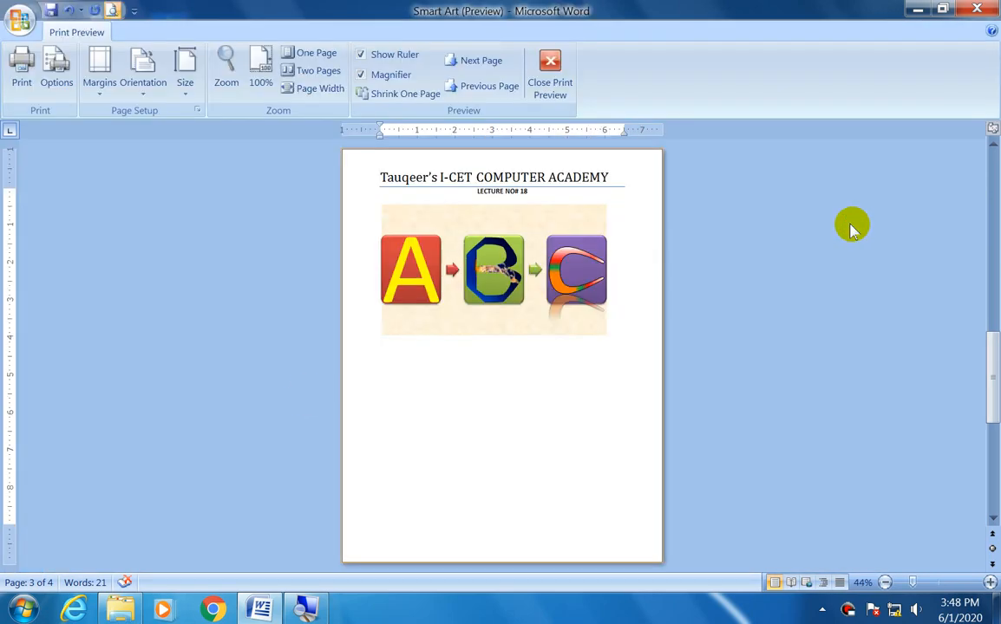